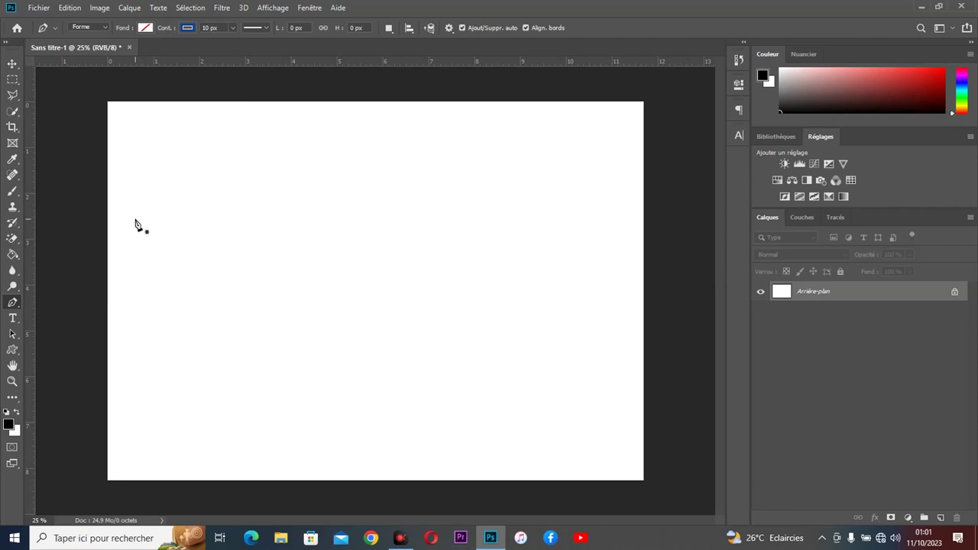
Step: Draw an open, rounded looping curve about 1375 × 464 px with the Pen tool in the canvas's upper-left area
{"action": "mouse_move", "coordinate": [233, 197]}
{"action": "left_mouse_down"}
{"action": "mouse_move", "coordinate": [289, 227]}
{"action": "mouse_move", "coordinate": [285, 221]}
{"action": "left_mouse_up"}
{"action": "left_click_drag", "start_coordinate": [339, 189], "coordinate": [362, 158]}
{"action": "mouse_move", "coordinate": [260, 155]}
{"action": "left_mouse_down"}
{"action": "mouse_move", "coordinate": [217, 181]}
{"action": "mouse_move", "coordinate": [197, 177]}
{"action": "left_mouse_up"}
{"action": "left_click_drag", "start_coordinate": [165, 149], "coordinate": [141, 127]}
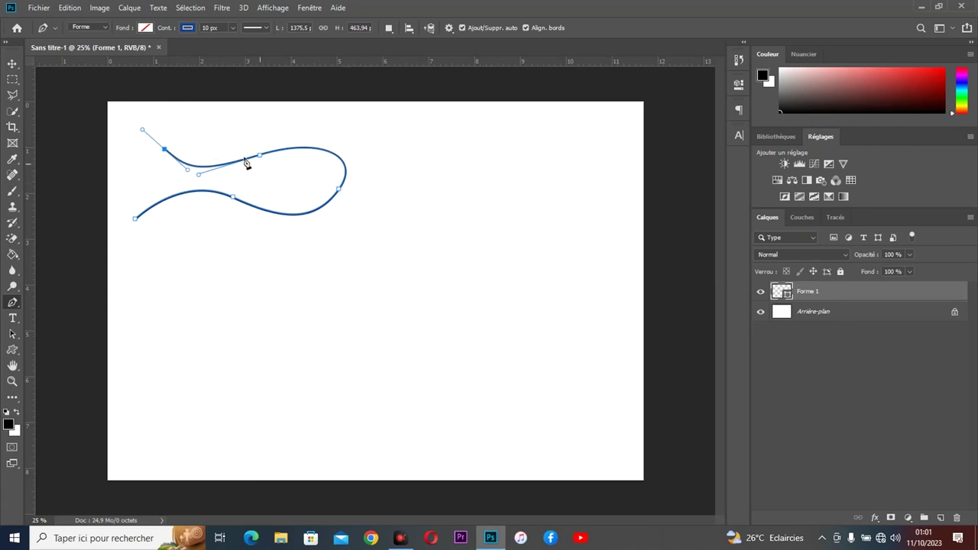
Step: Change the curve's stroke style to dashed and deselect the shape
{"action": "left_click", "coordinate": [256, 28]}
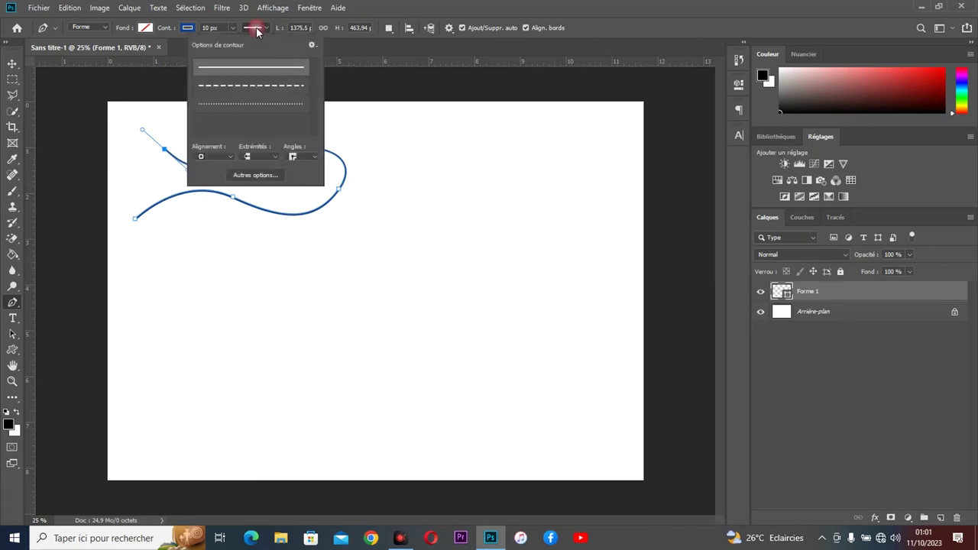
{"action": "left_click", "coordinate": [257, 89]}
{"action": "left_click", "coordinate": [12, 63]}
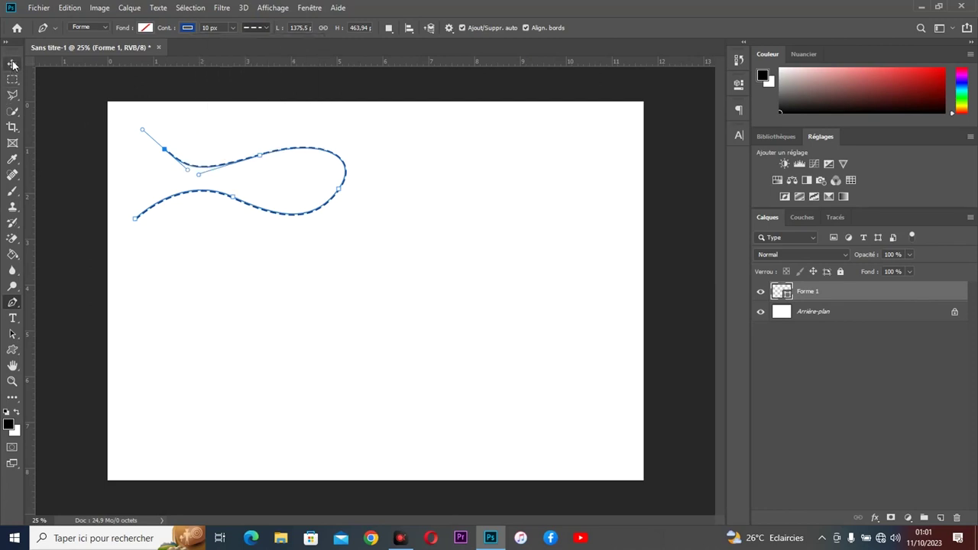
{"action": "left_click", "coordinate": [272, 283]}
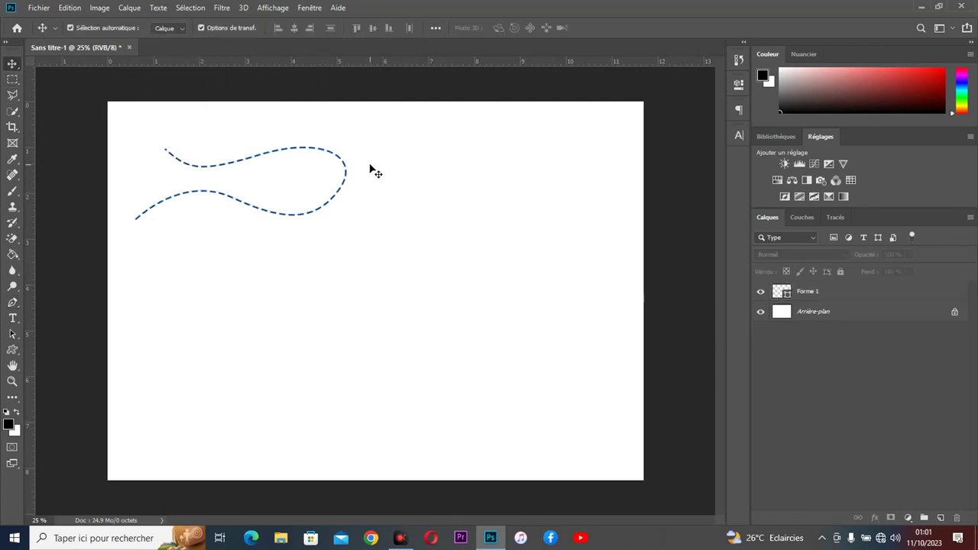
Step: Draw an arrowhead custom shape about 140 × 118 px above the dashed curve and fill it with blue
{"action": "left_click", "coordinate": [13, 351]}
{"action": "right_click", "coordinate": [13, 351]}
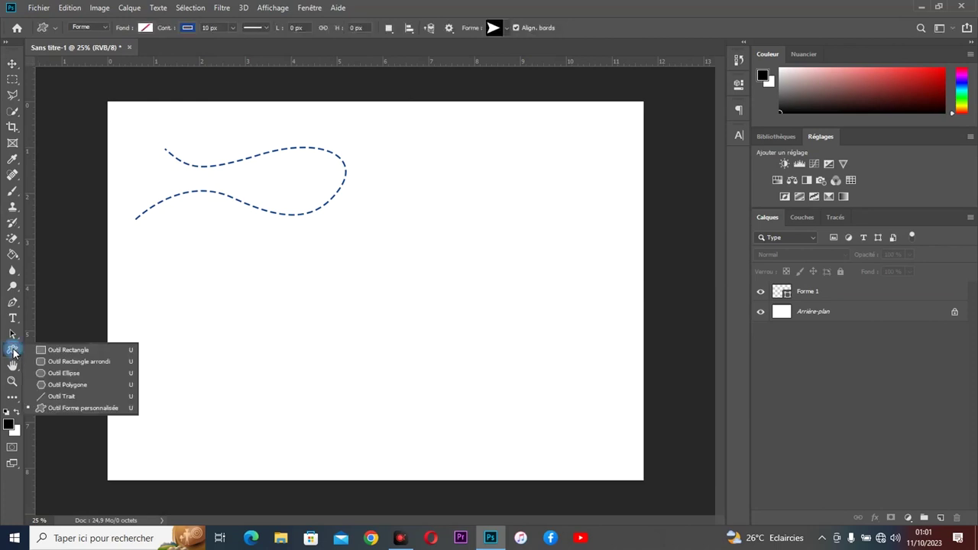
{"action": "left_click", "coordinate": [54, 409]}
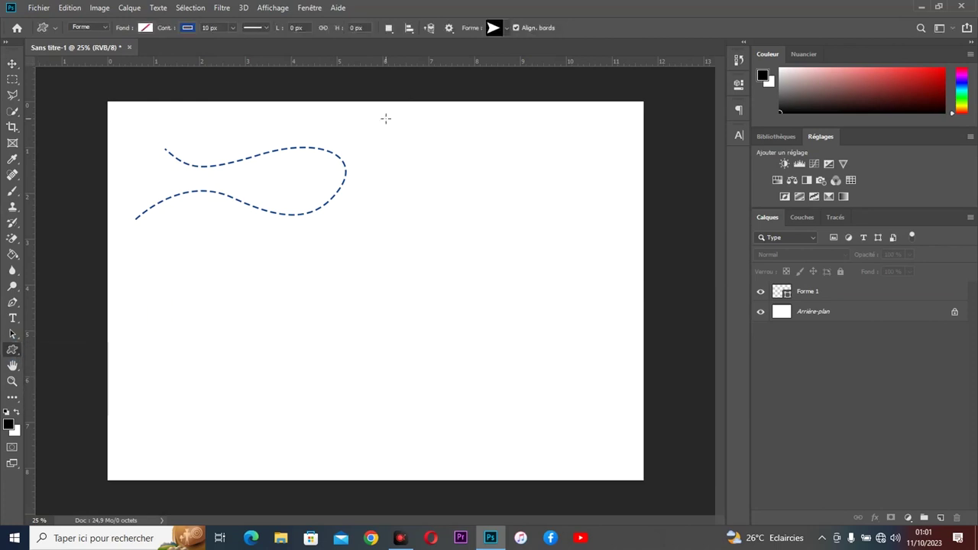
{"action": "left_click", "coordinate": [505, 29]}
{"action": "left_click", "coordinate": [623, 54]}
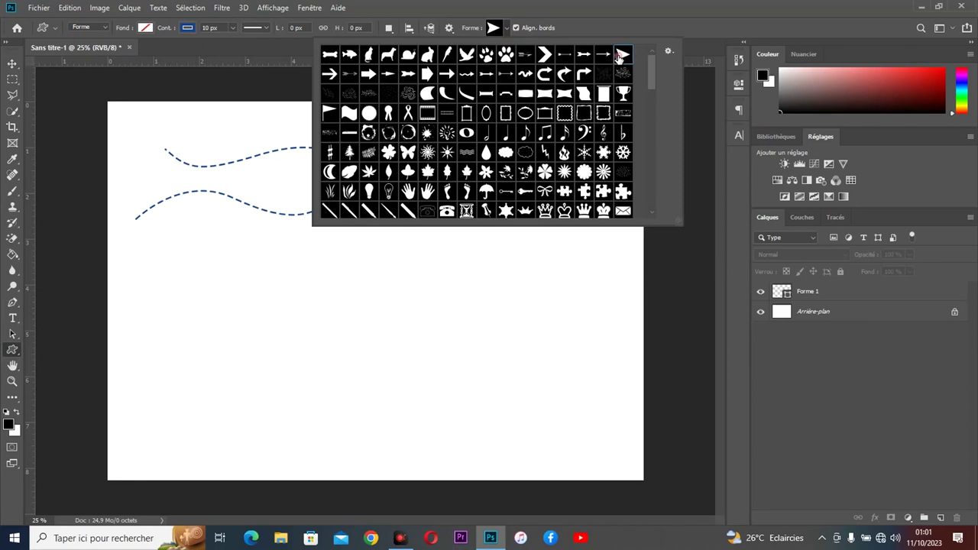
{"action": "left_click", "coordinate": [172, 119]}
{"action": "left_click_drag", "start_coordinate": [173, 121], "coordinate": [195, 139]}
{"action": "left_click", "coordinate": [143, 28]}
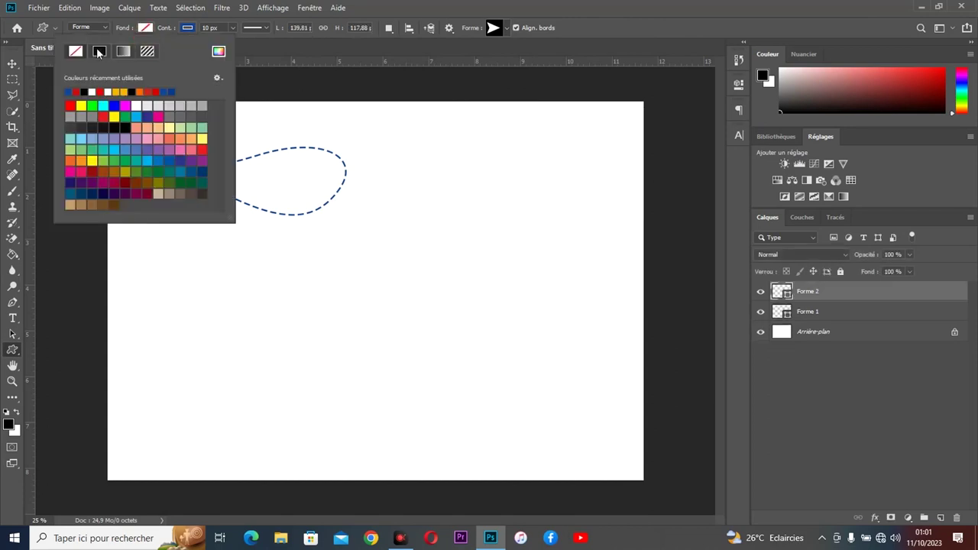
{"action": "left_click", "coordinate": [70, 92]}
Step: Rotate the arrowhead about -136.5° and position it on the upper end of the dashed curve
{"action": "left_click", "coordinate": [12, 64]}
{"action": "left_click_drag", "start_coordinate": [204, 124], "coordinate": [162, 148]}
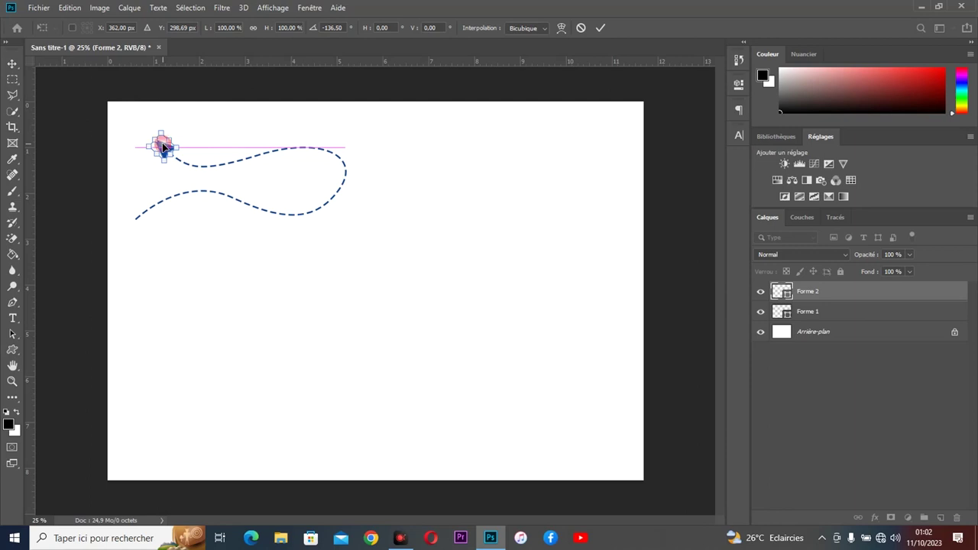
{"action": "key", "text": "Return"}
{"action": "left_click", "coordinate": [298, 283]}
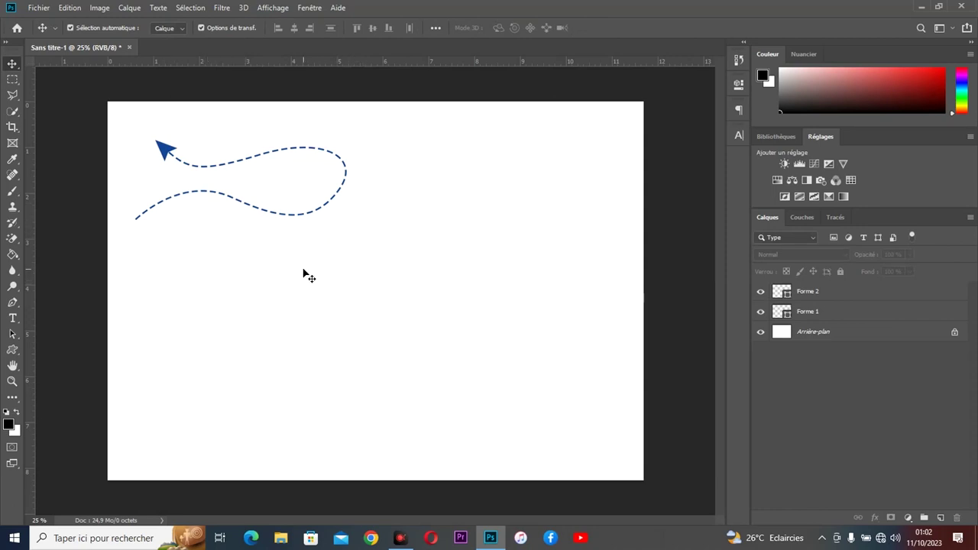
Step: Draw a self-crossing loop curve about 1032 × 755 px with the Pen tool below the dashed curve
{"action": "left_click", "coordinate": [12, 302]}
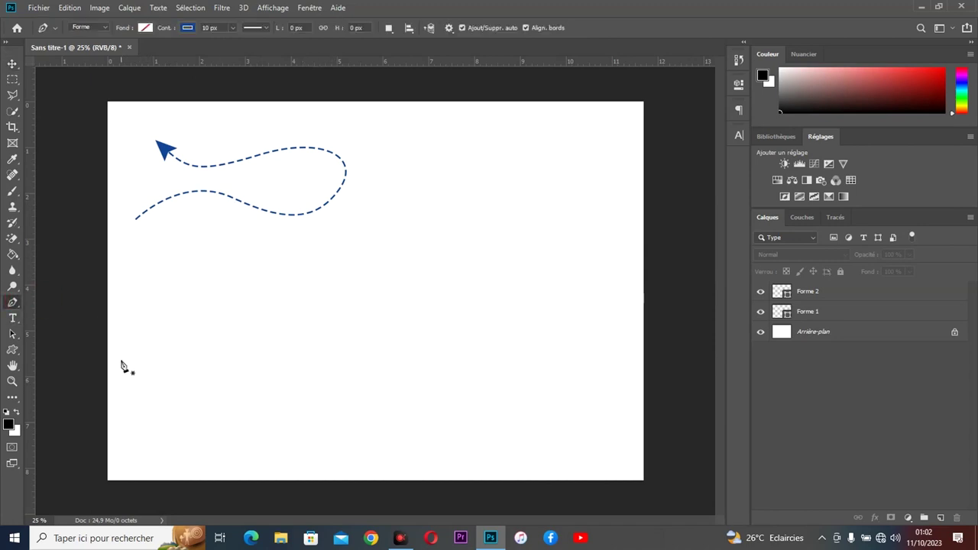
{"action": "left_click", "coordinate": [137, 339]}
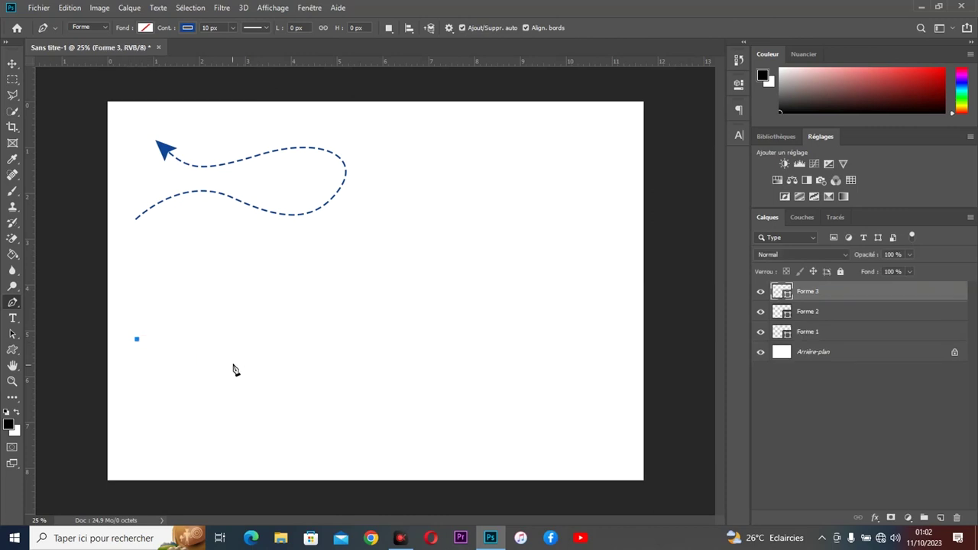
{"action": "left_click_drag", "start_coordinate": [276, 314], "coordinate": [319, 251]}
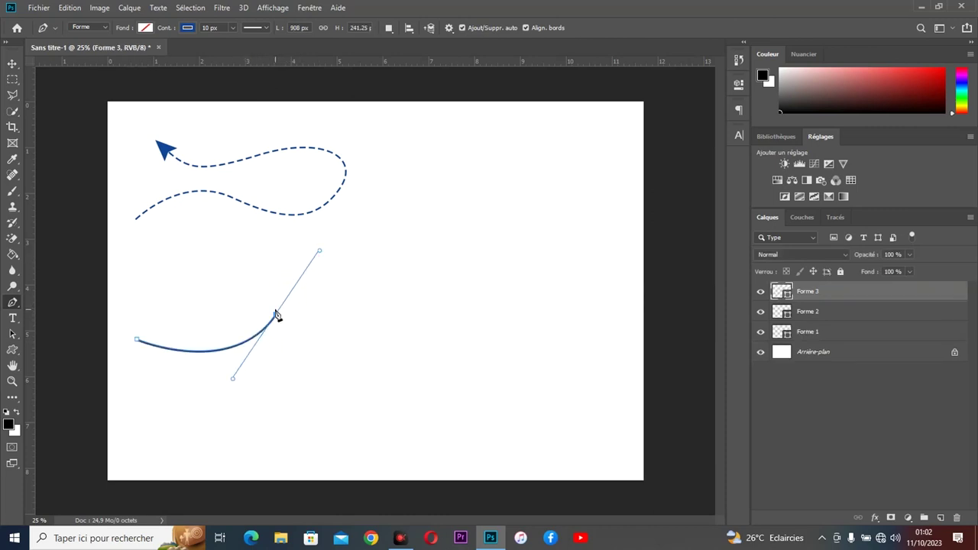
{"action": "left_click", "coordinate": [276, 315], "text": "alt"}
{"action": "mouse_move", "coordinate": [205, 301]}
{"action": "left_mouse_down"}
{"action": "mouse_move", "coordinate": [219, 396]}
{"action": "mouse_move", "coordinate": [157, 362]}
{"action": "mouse_move", "coordinate": [160, 400]}
{"action": "mouse_move", "coordinate": [127, 376]}
{"action": "left_mouse_up"}
{"action": "left_click_drag", "start_coordinate": [295, 386], "coordinate": [359, 392]}
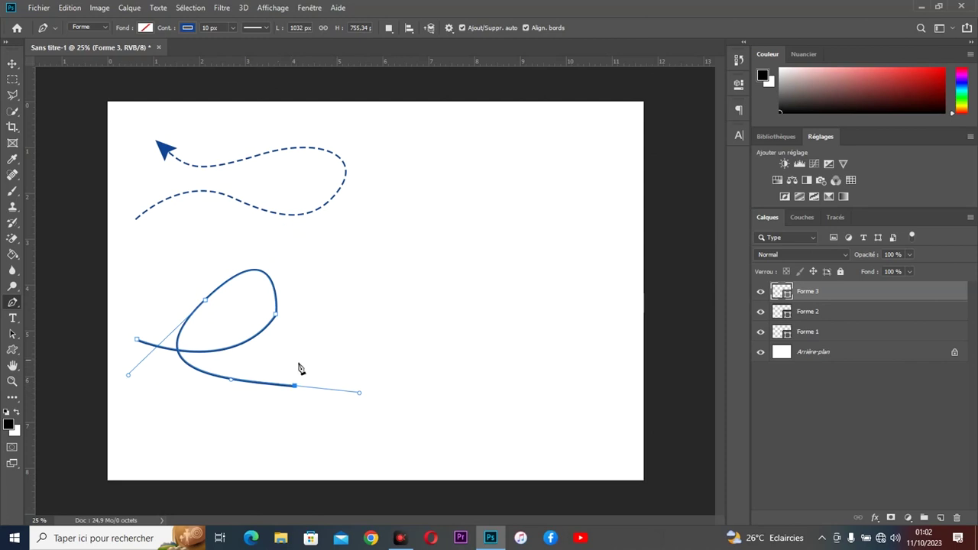
Step: Change the loop curve's stroke style to dotted and deselect the shape
{"action": "left_click", "coordinate": [253, 28]}
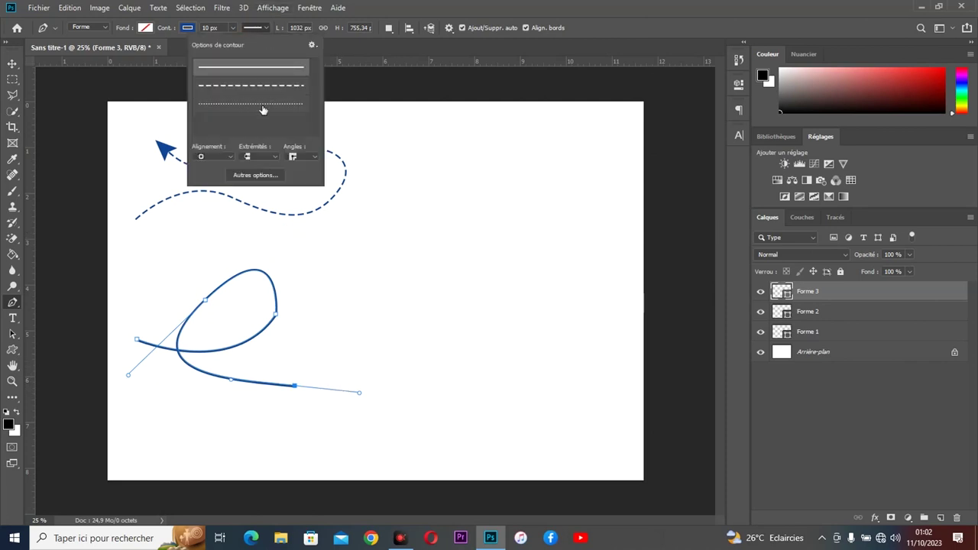
{"action": "left_click", "coordinate": [261, 109]}
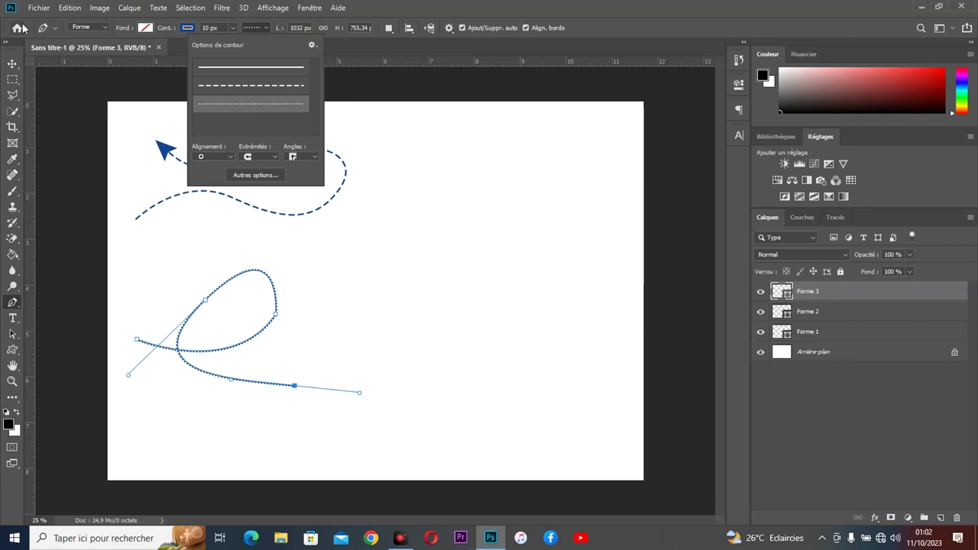
{"action": "left_click", "coordinate": [13, 63]}
{"action": "left_click", "coordinate": [368, 342]}
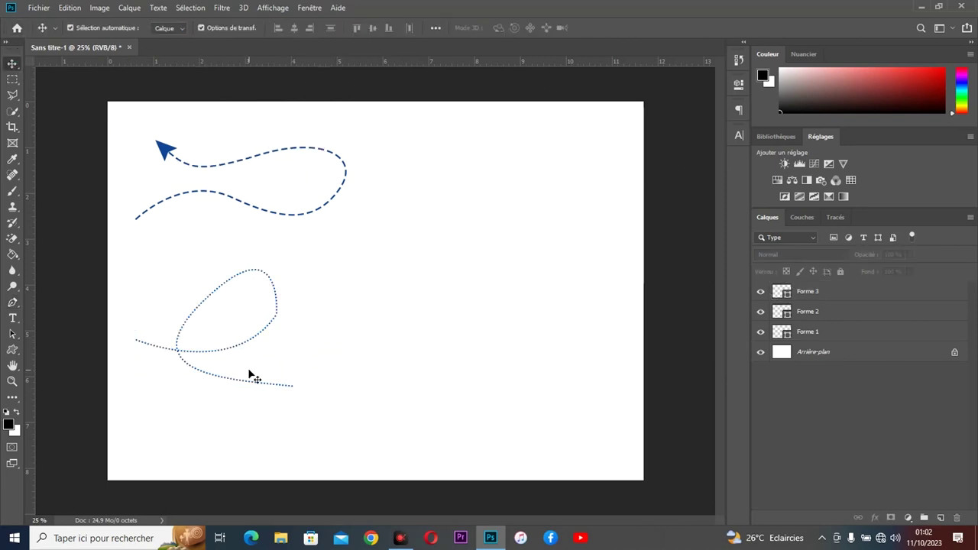
Step: Duplicate the arrowhead, rotate the copy to point right, and place it on the lower end of the dotted curve
{"action": "left_click", "coordinate": [163, 151]}
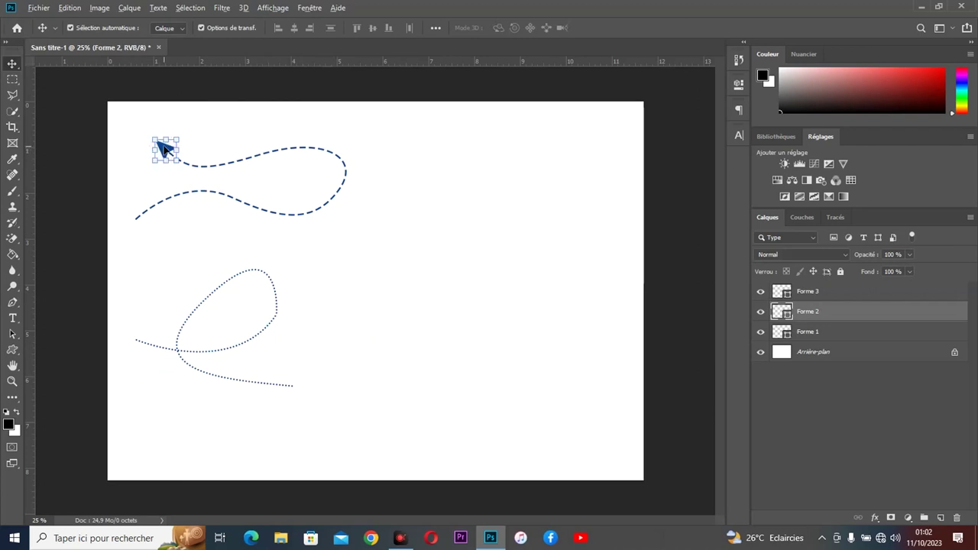
{"action": "left_click_drag", "start_coordinate": [163, 151], "coordinate": [269, 395]}
{"action": "key", "text": "Return"}
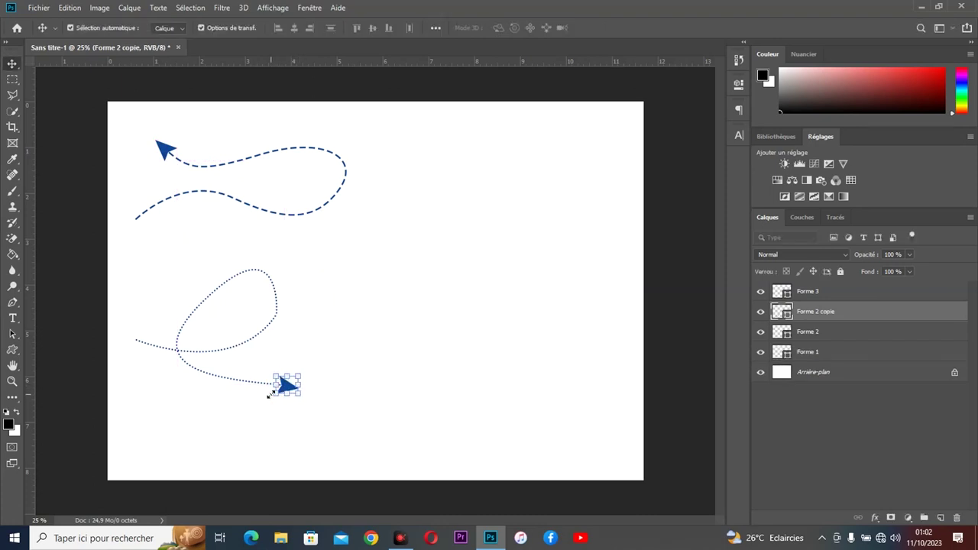
{"action": "left_click", "coordinate": [361, 401]}
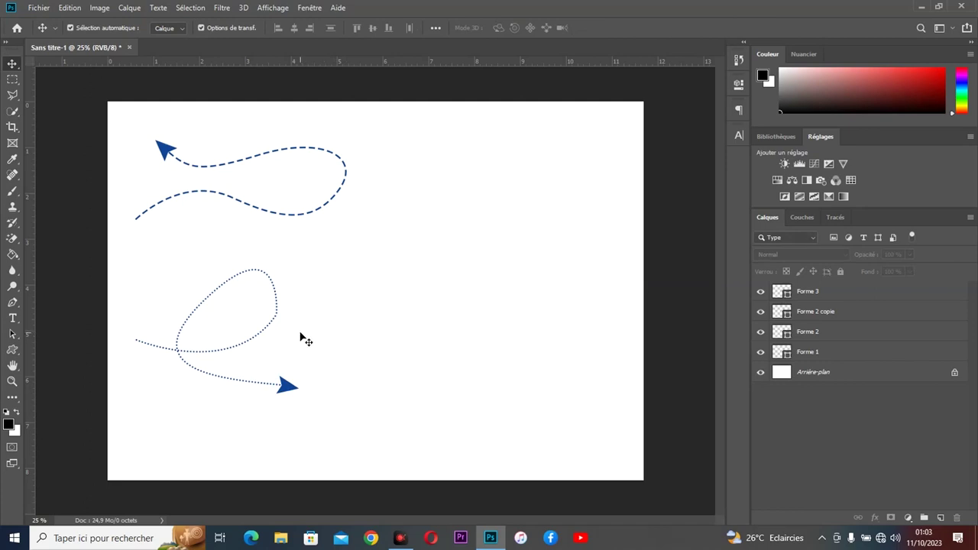
Step: Draw a long, thin rectangle about 1272 × 92 px in the canvas's upper-right area
{"action": "left_click", "coordinate": [13, 349]}
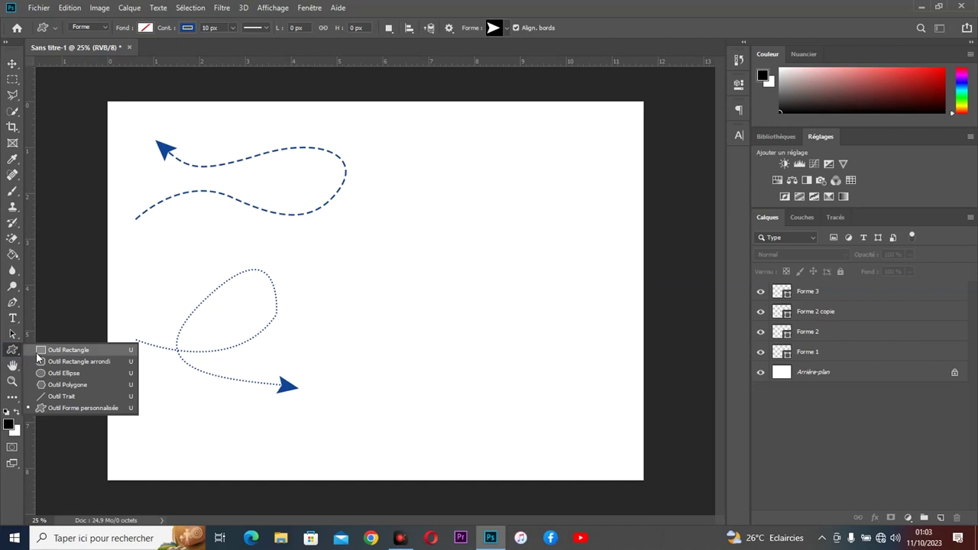
{"action": "left_click", "coordinate": [40, 352]}
{"action": "left_click_drag", "start_coordinate": [411, 166], "coordinate": [602, 181]}
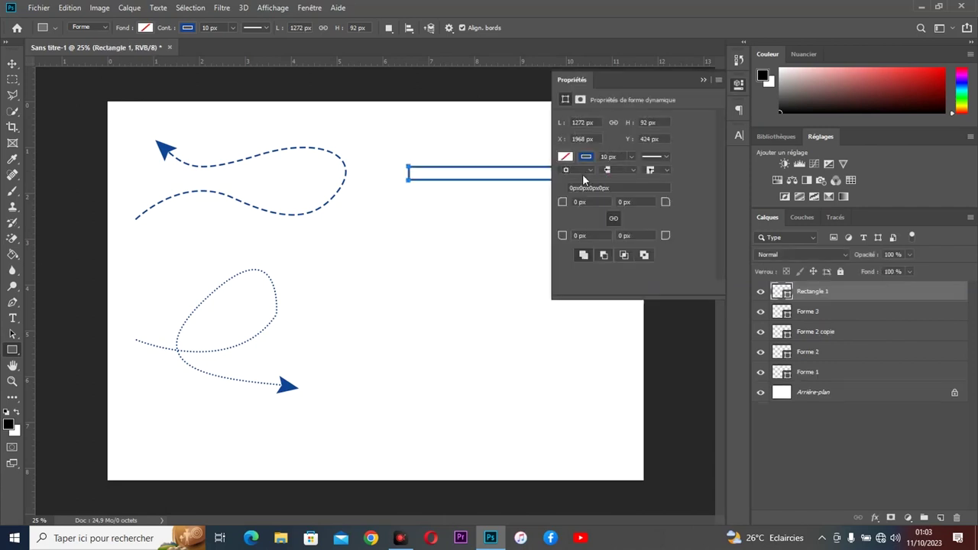
Step: Remove the rectangle's stroke and fill it with light grey
{"action": "left_click", "coordinate": [586, 158]}
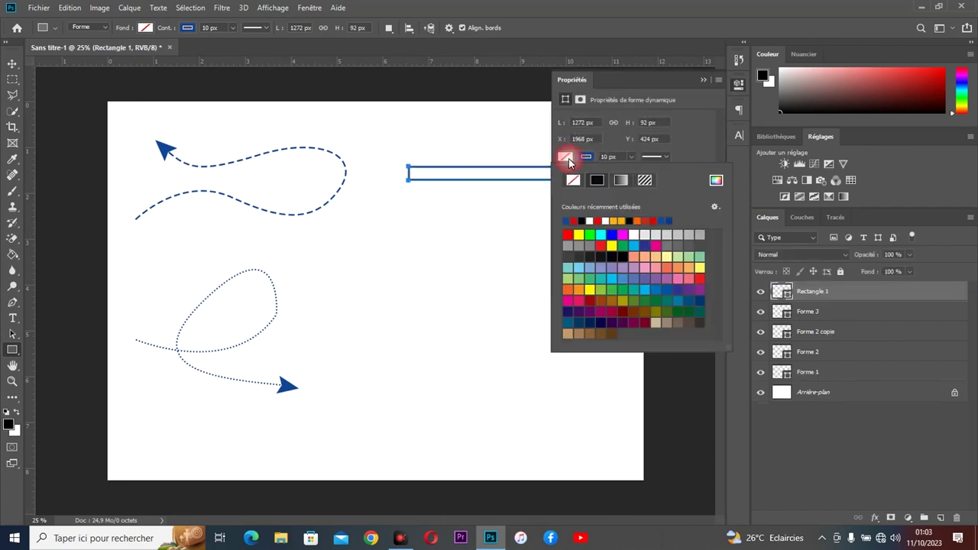
{"action": "left_click", "coordinate": [573, 180]}
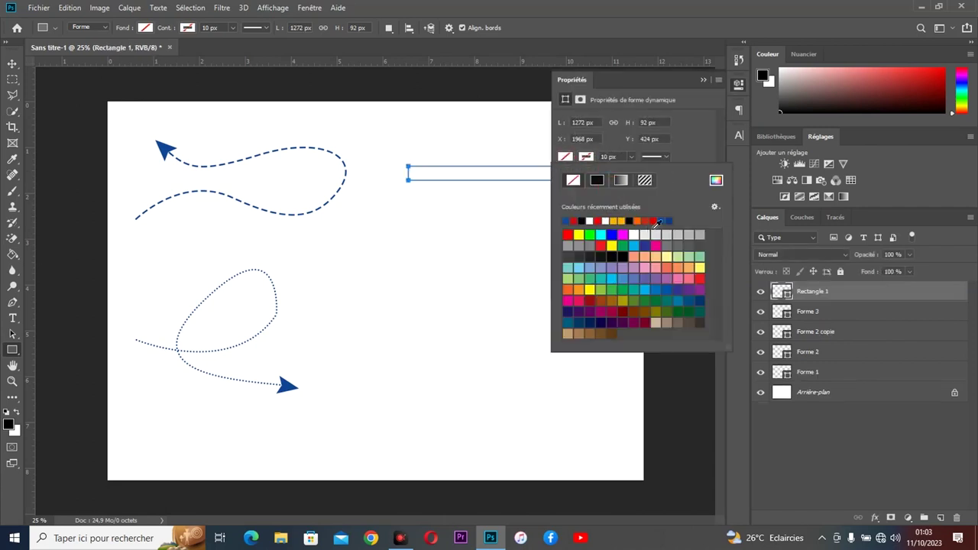
{"action": "left_click", "coordinate": [646, 235]}
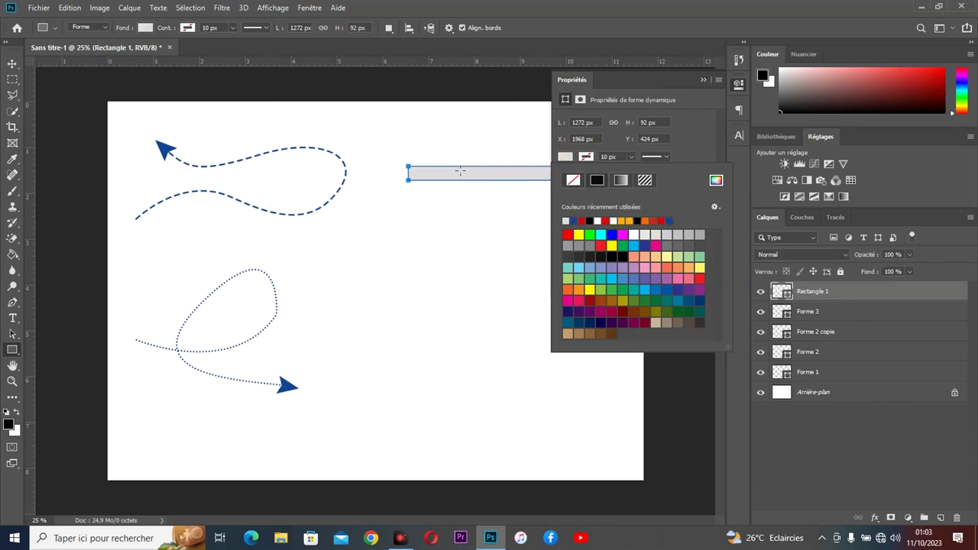
{"action": "left_click", "coordinate": [12, 63]}
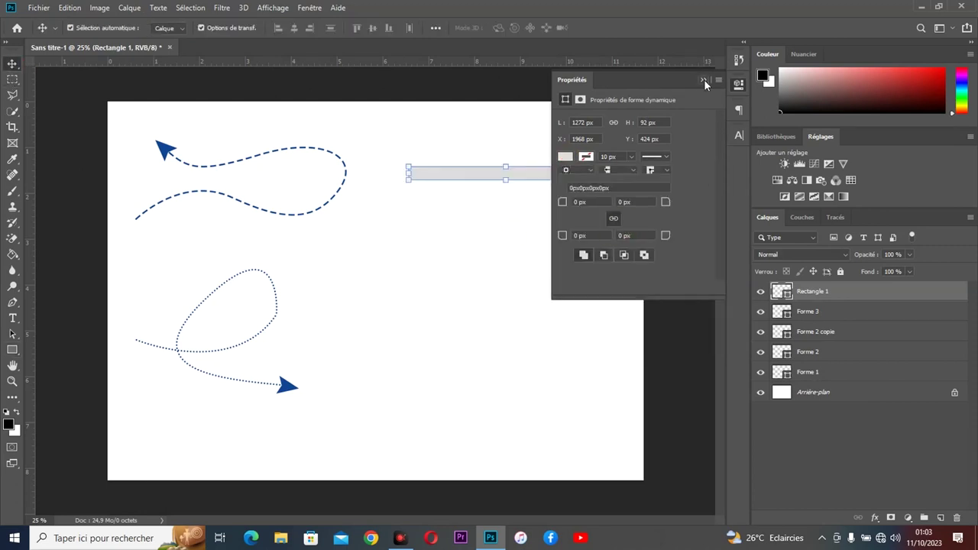
{"action": "left_click", "coordinate": [704, 80]}
Step: Duplicate the grey rectangle and shorten the copy from its right end to about 916 px wide
{"action": "left_click", "coordinate": [509, 173]}
{"action": "key", "text": "ctrl+j"}
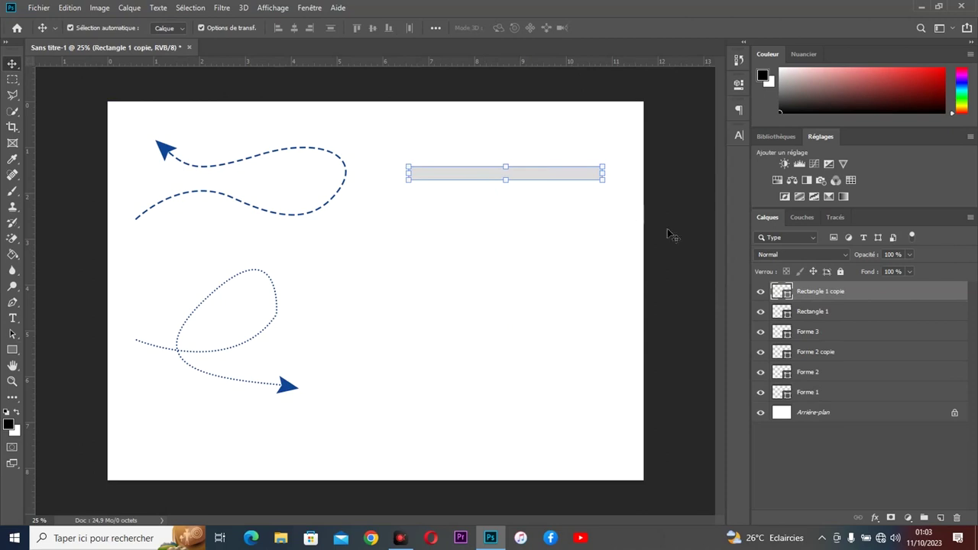
{"action": "left_click_drag", "start_coordinate": [603, 173], "coordinate": [549, 178]}
{"action": "key", "text": "Return"}
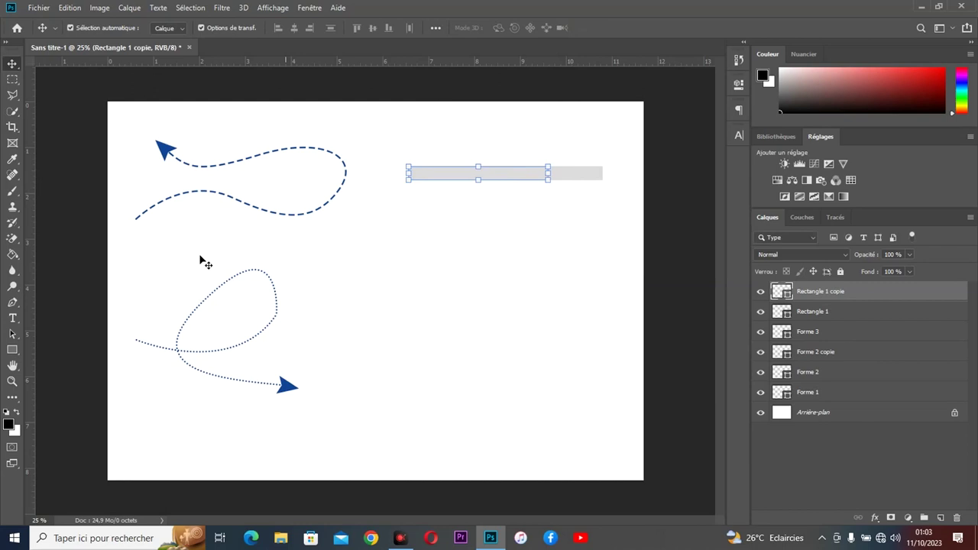
Step: Fill the shortened rectangle copy with a bright green custom colour
{"action": "left_click", "coordinate": [13, 350]}
{"action": "left_click", "coordinate": [145, 28]}
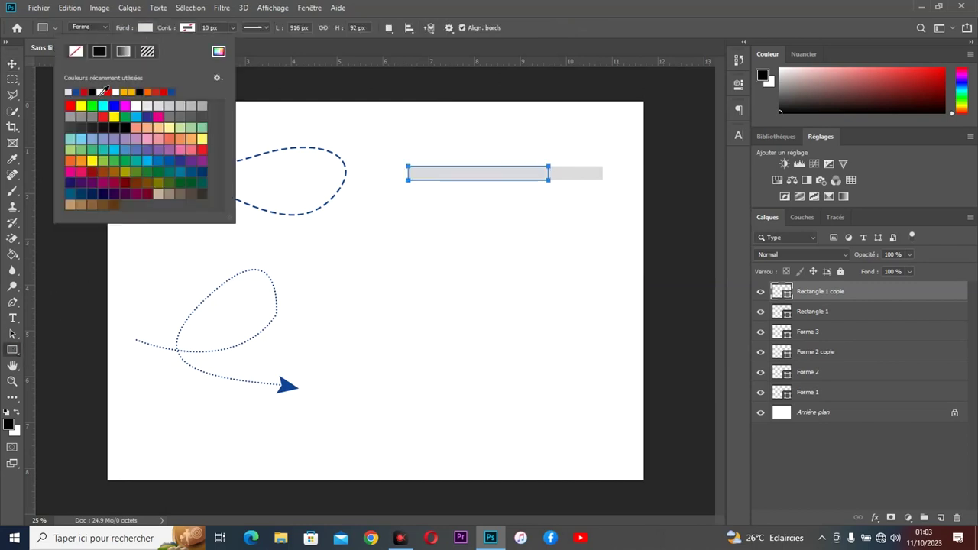
{"action": "left_click", "coordinate": [78, 91]}
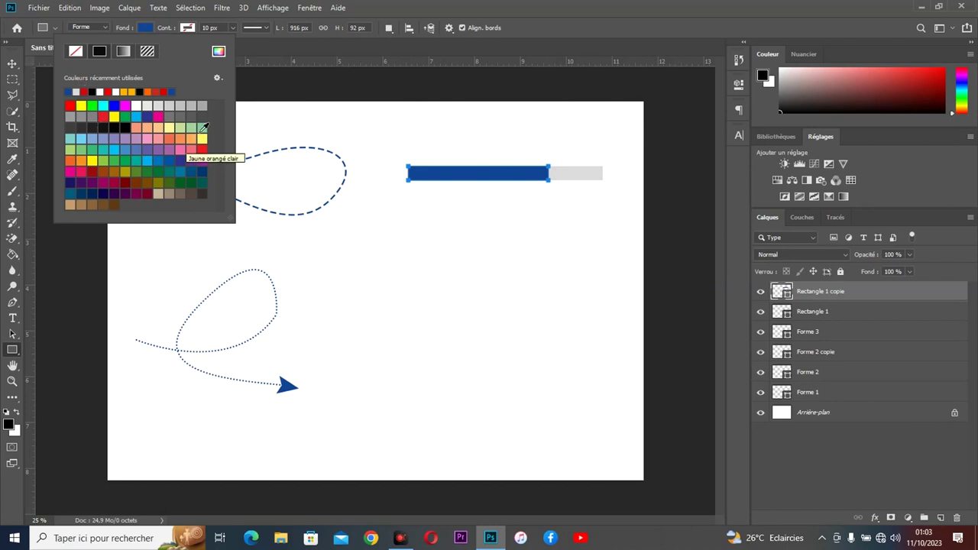
{"action": "left_click", "coordinate": [149, 168]}
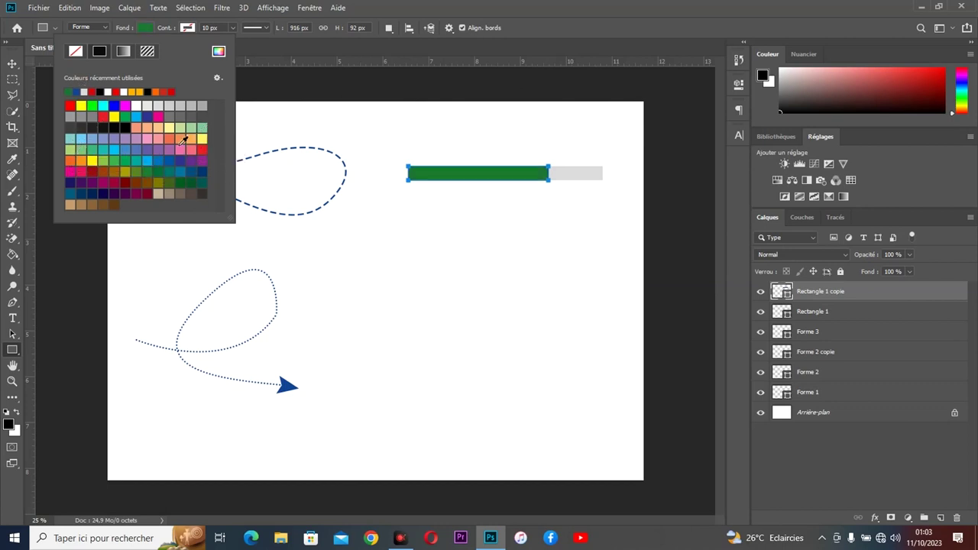
{"action": "left_click", "coordinate": [219, 52]}
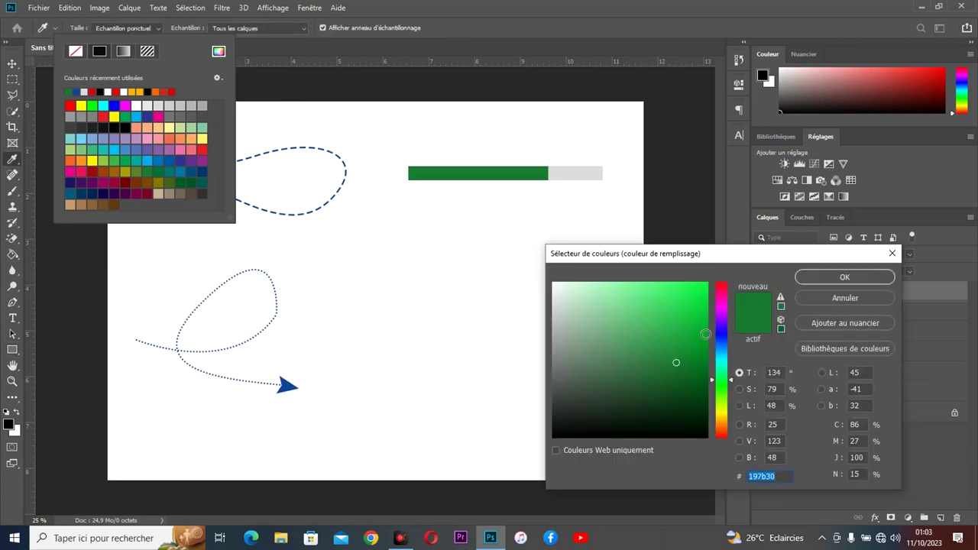
{"action": "left_click_drag", "start_coordinate": [705, 334], "coordinate": [716, 315]}
{"action": "left_click", "coordinate": [814, 281]}
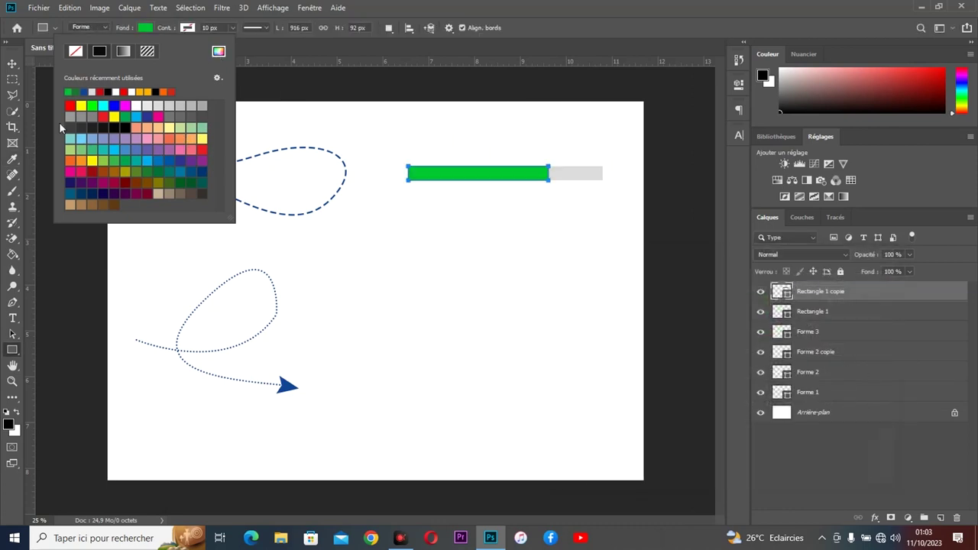
Step: Extend the green bar's right end so it covers most of the grey bar, and deselect it
{"action": "left_click", "coordinate": [11, 64]}
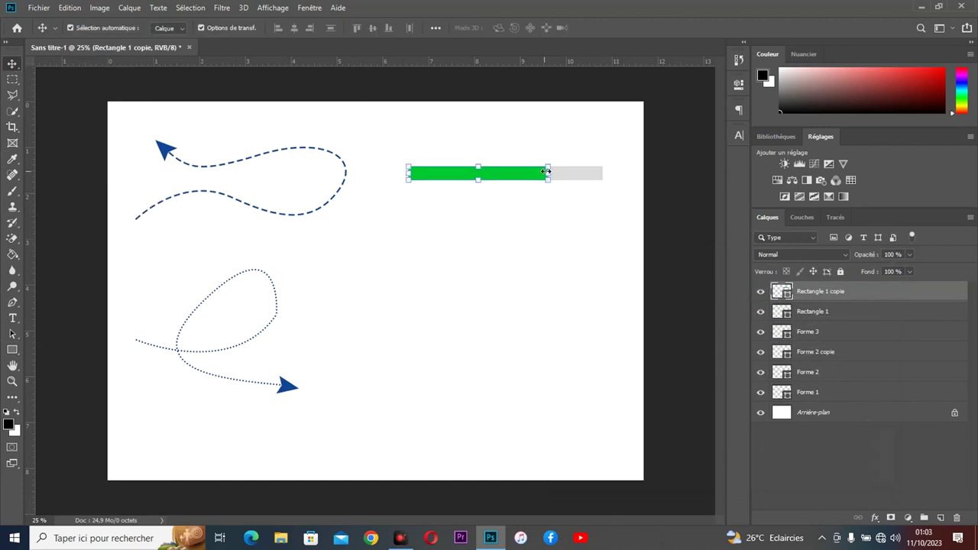
{"action": "left_click_drag", "start_coordinate": [548, 172], "coordinate": [570, 171]}
{"action": "key", "text": "Return"}
{"action": "left_click", "coordinate": [588, 218]}
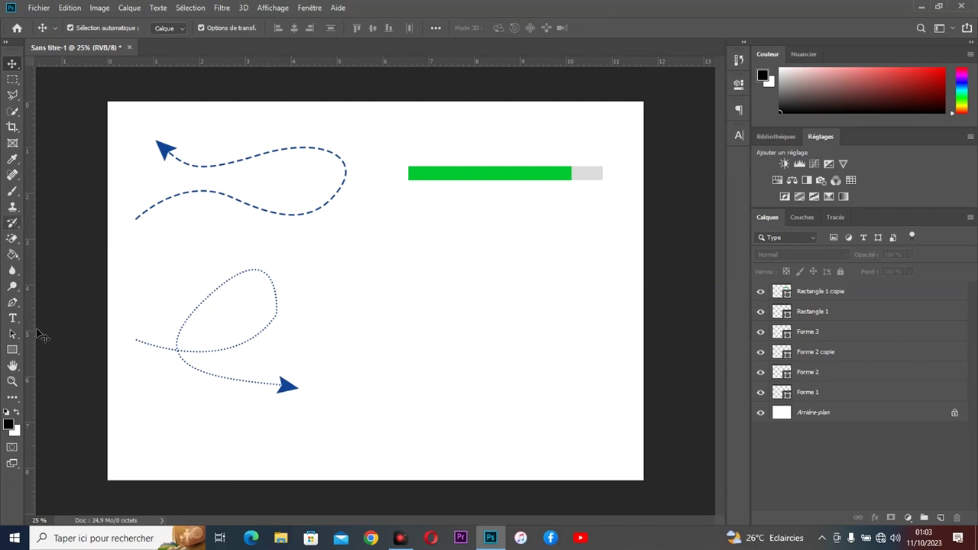
Step: Draw a rectangle about 1304 × 136 px below the progress bar, with no stroke and a light grey fill
{"action": "left_click", "coordinate": [12, 349]}
{"action": "left_click_drag", "start_coordinate": [410, 207], "coordinate": [609, 229]}
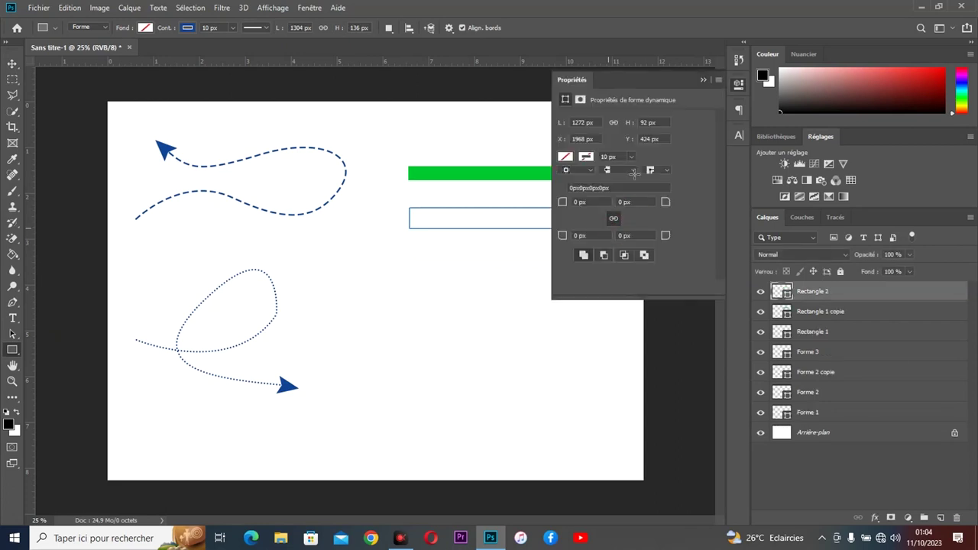
{"action": "left_click", "coordinate": [587, 157]}
{"action": "left_click", "coordinate": [574, 180]}
{"action": "left_click", "coordinate": [569, 158]}
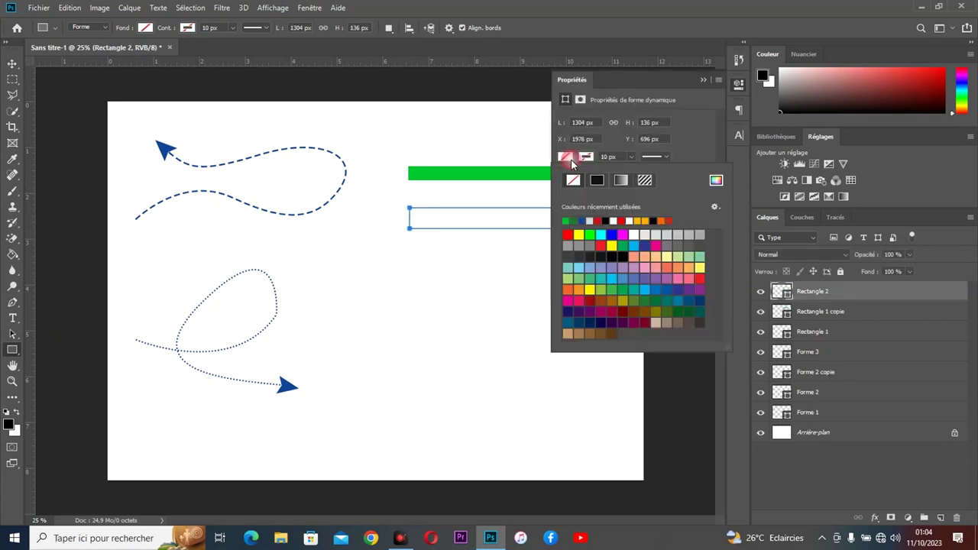
{"action": "left_click", "coordinate": [594, 221]}
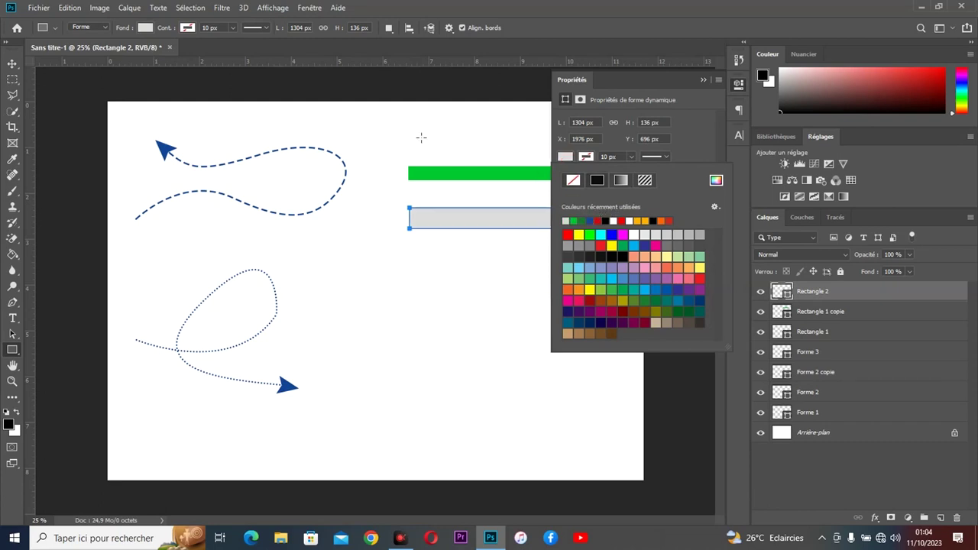
{"action": "key", "text": "Escape"}
Step: Duplicate the new rectangle as a bright green copy and keep the original beneath it light grey
{"action": "left_click", "coordinate": [13, 68]}
{"action": "key", "text": "alt+Down"}
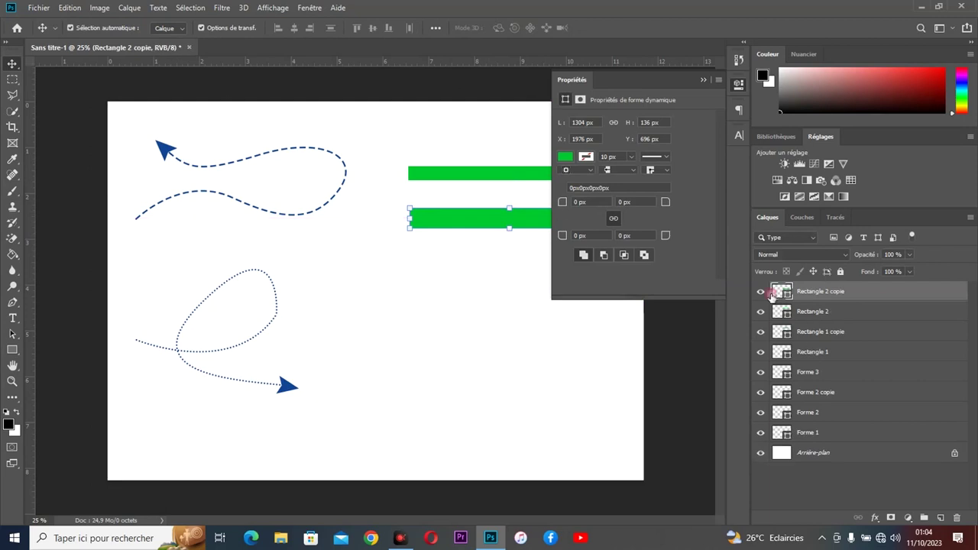
{"action": "left_click", "coordinate": [810, 313]}
{"action": "left_click", "coordinate": [566, 157]}
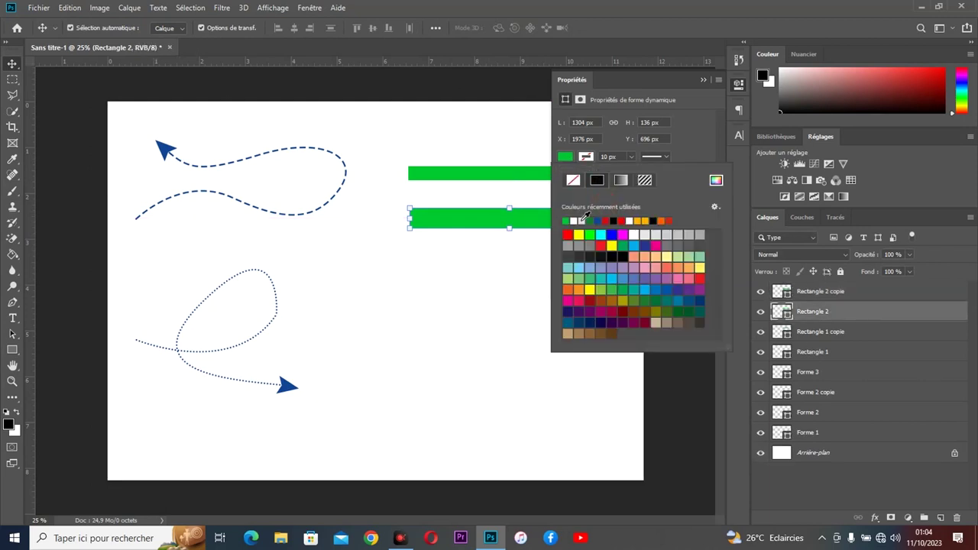
{"action": "key", "text": "Escape"}
Step: Shrink the green copy to about 89% width and 74% height, centred vertically on the grey bar, and apply the transformation
{"action": "left_click", "coordinate": [558, 229]}
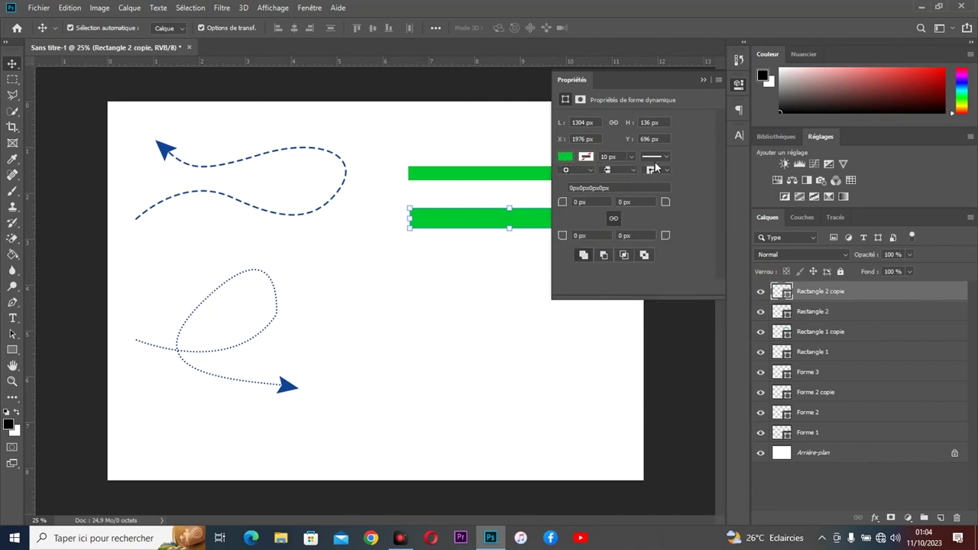
{"action": "left_click", "coordinate": [703, 80]}
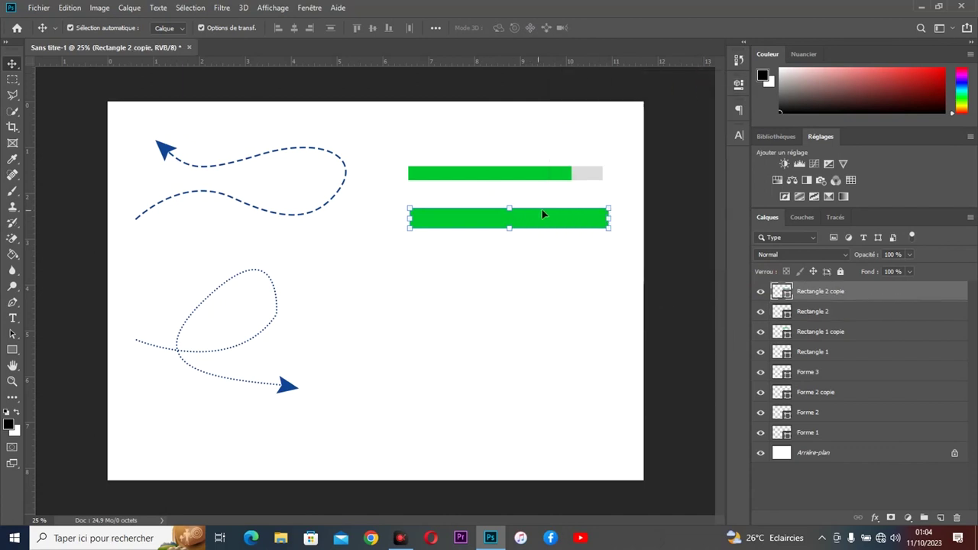
{"action": "key", "text": "ctrl+t"}
{"action": "left_click_drag", "start_coordinate": [604, 219], "coordinate": [587, 220]}
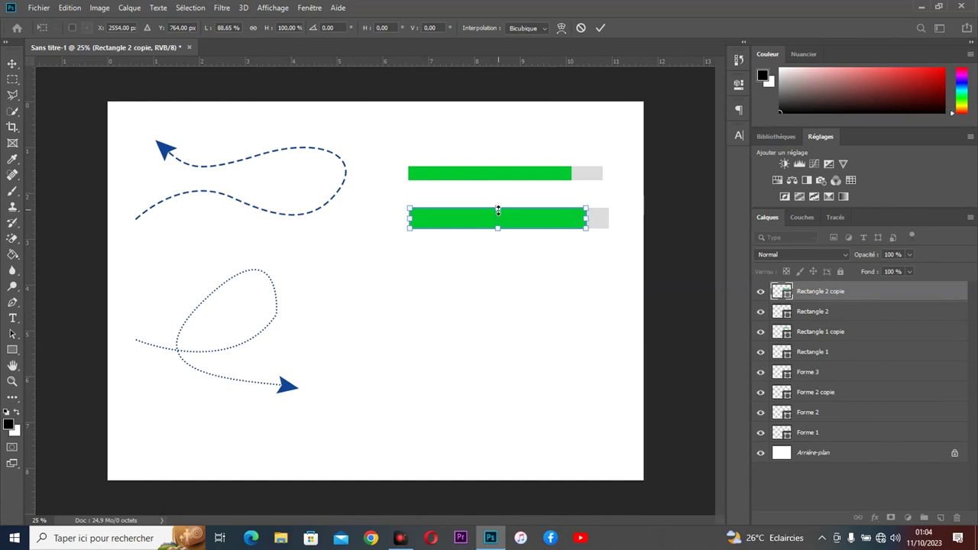
{"action": "left_click_drag", "start_coordinate": [497, 212], "coordinate": [498, 215]}
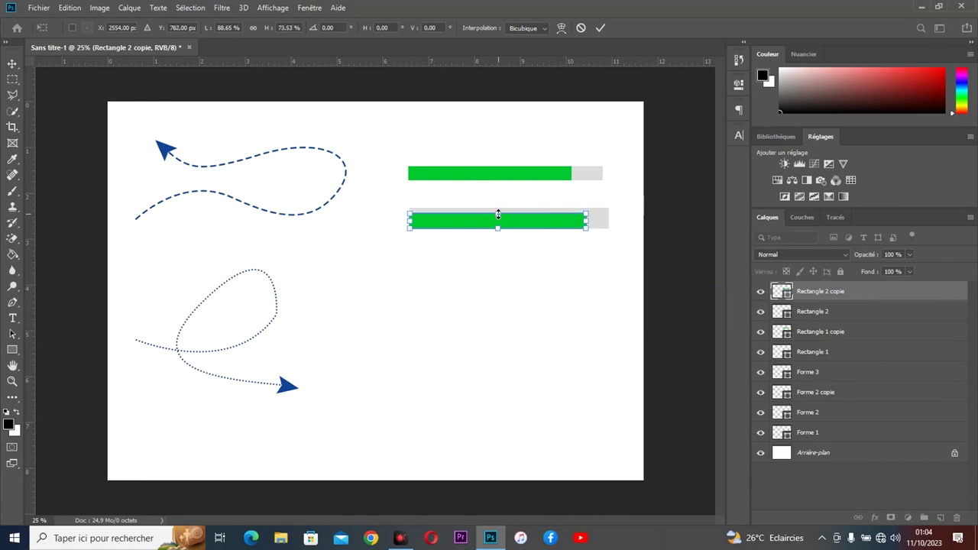
{"action": "key", "text": "Return"}
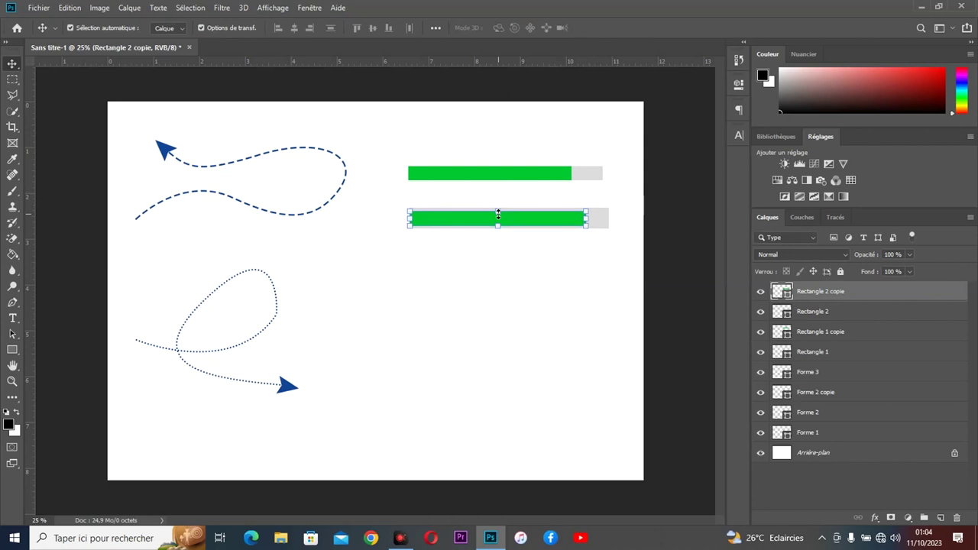
{"action": "left_click", "coordinate": [535, 311]}
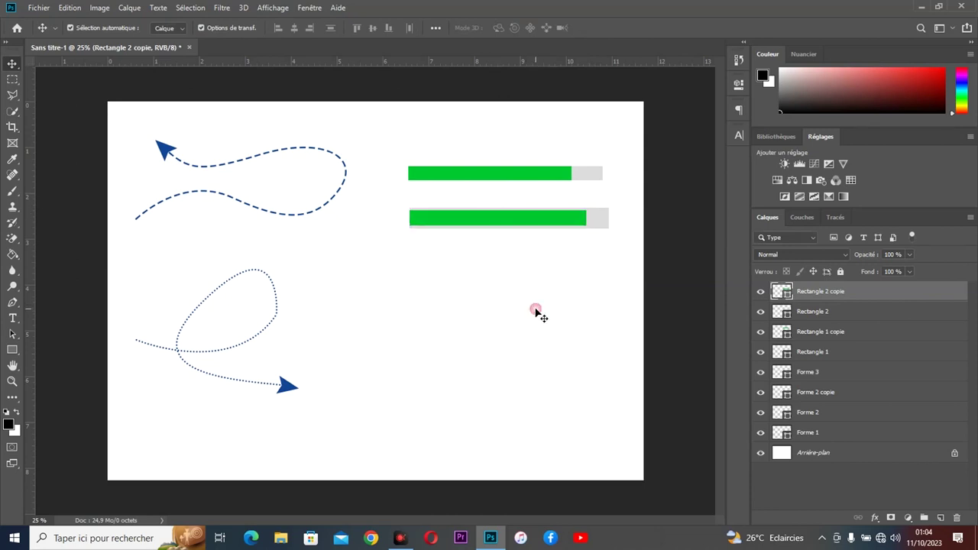
Step: Shift the green bar slightly right so it sits inset from the grey bar's left end, and deselect it
{"action": "left_click", "coordinate": [482, 222]}
{"action": "left_click", "coordinate": [486, 284]}
{"action": "left_click", "coordinate": [510, 218]}
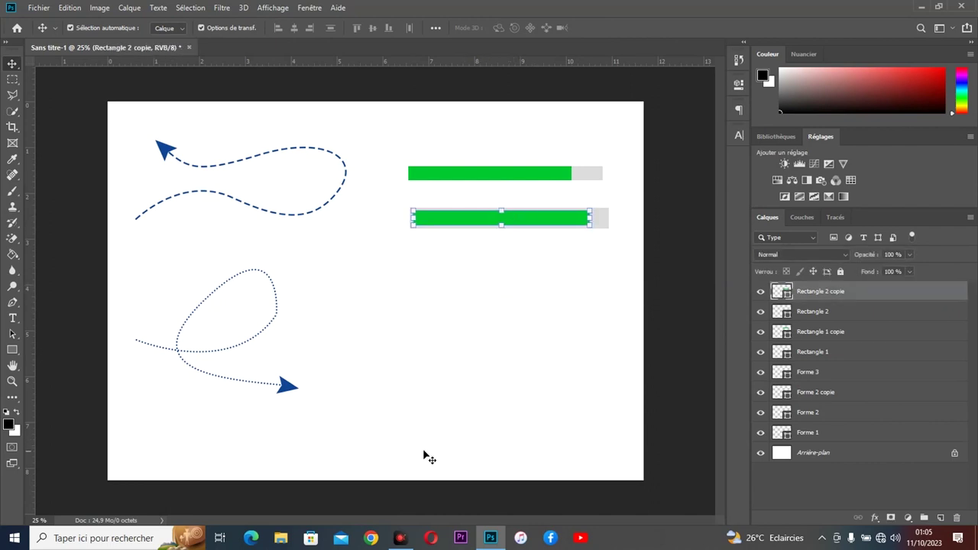
{"action": "left_click", "coordinate": [476, 350]}
Step: Draw a third bar about 1508 × 160 px below the second one, with no stroke and a light grey fill
{"action": "left_click", "coordinate": [12, 349]}
{"action": "mouse_move", "coordinate": [370, 265]}
{"action": "left_mouse_down"}
{"action": "mouse_move", "coordinate": [488, 319]}
{"action": "mouse_move", "coordinate": [601, 289]}
{"action": "left_mouse_up"}
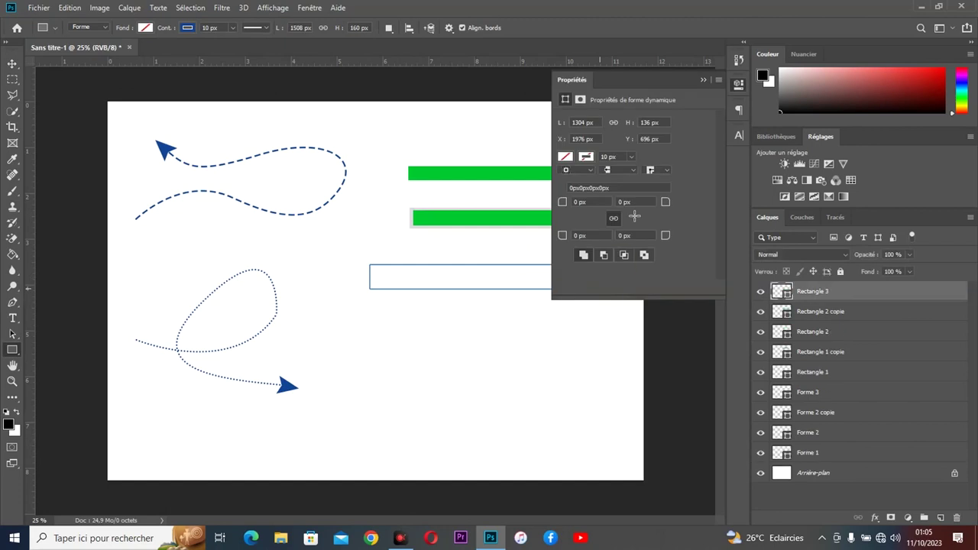
{"action": "left_click", "coordinate": [586, 158]}
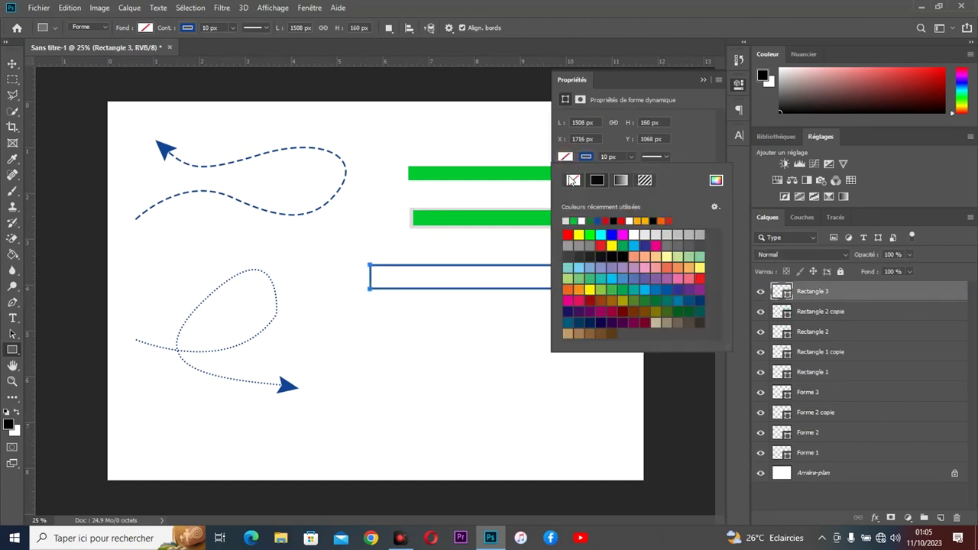
{"action": "left_click", "coordinate": [573, 180]}
{"action": "left_click", "coordinate": [586, 157]}
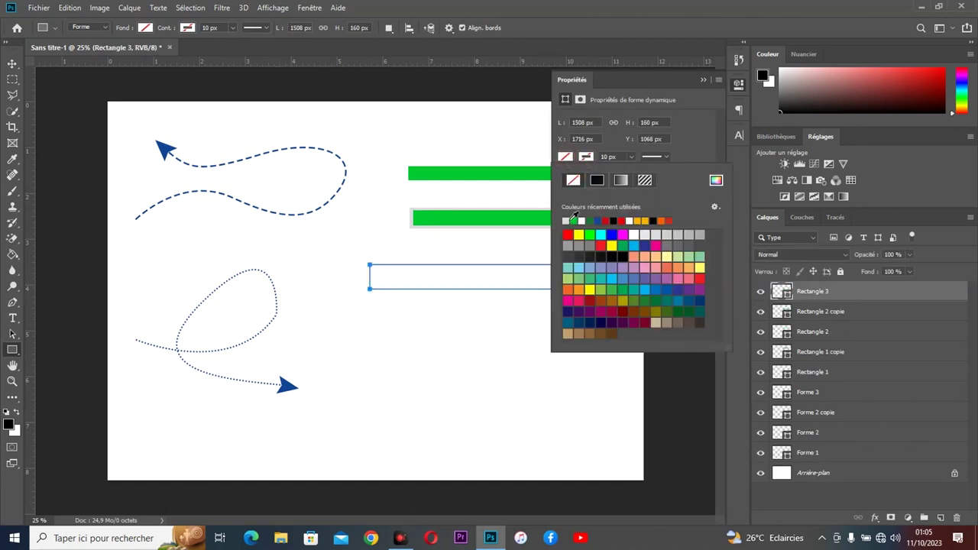
{"action": "left_click", "coordinate": [566, 221]}
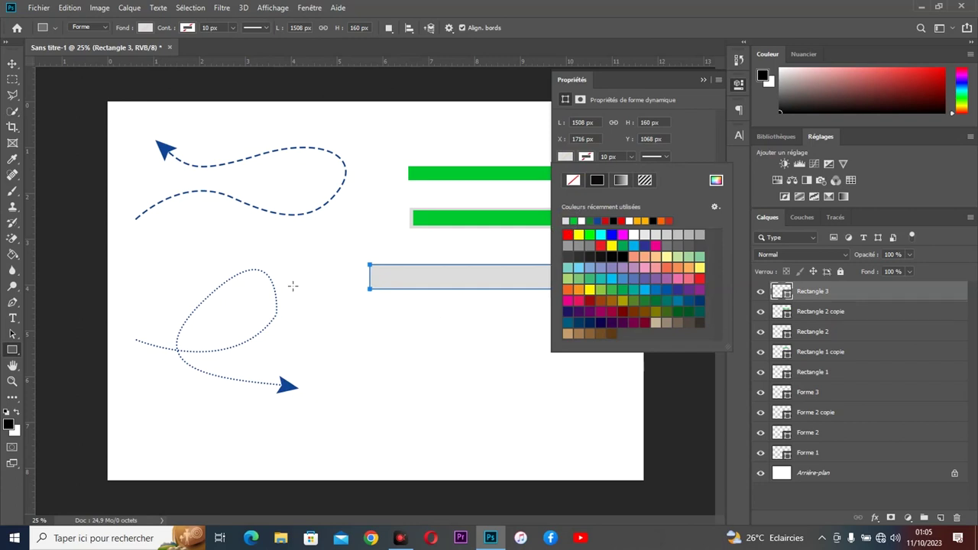
Step: Draw a small upright rectangle about 56 × 140 px below the third grey bar and fill it with bright green
{"action": "left_click", "coordinate": [12, 352]}
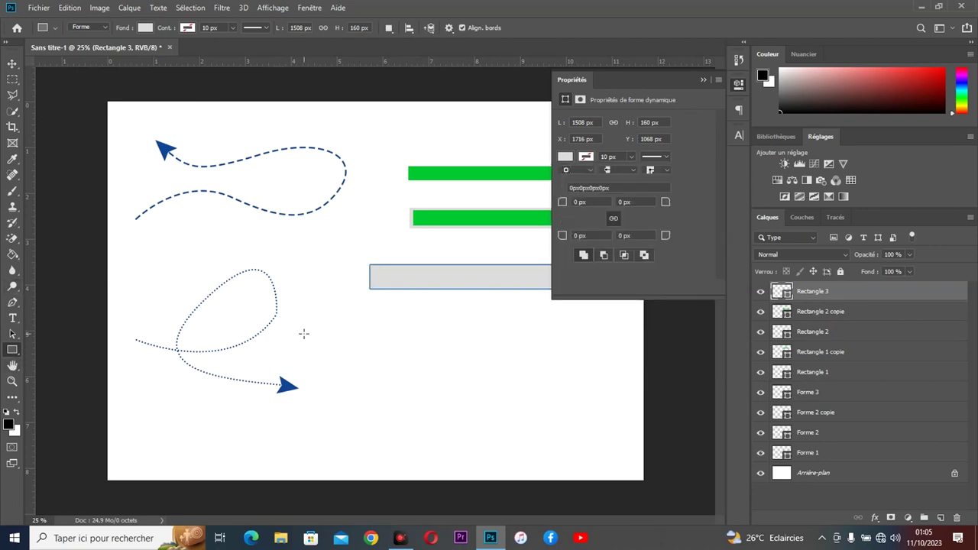
{"action": "mouse_move", "coordinate": [377, 317]}
{"action": "left_mouse_down"}
{"action": "mouse_move", "coordinate": [388, 356]}
{"action": "mouse_move", "coordinate": [387, 334]}
{"action": "left_mouse_up"}
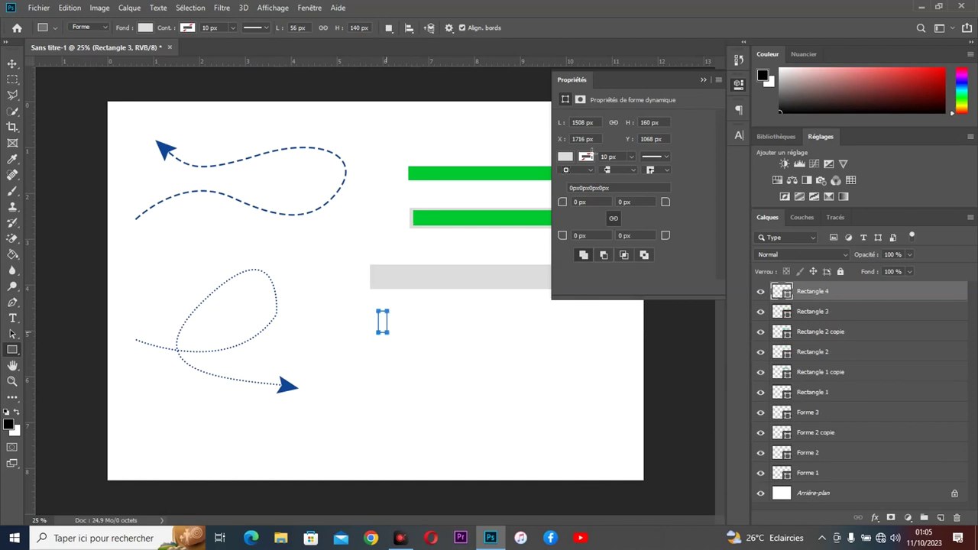
{"action": "left_click", "coordinate": [564, 157]}
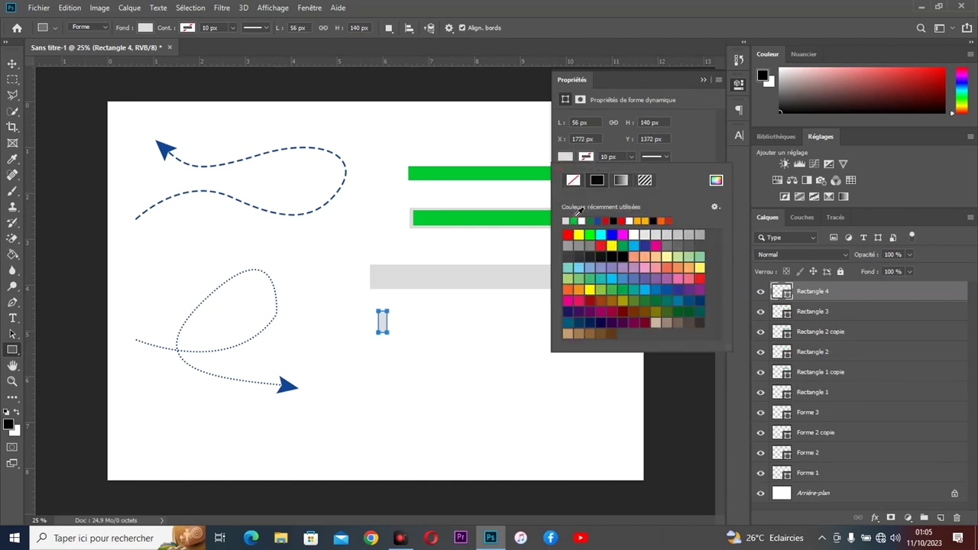
{"action": "left_click", "coordinate": [574, 221]}
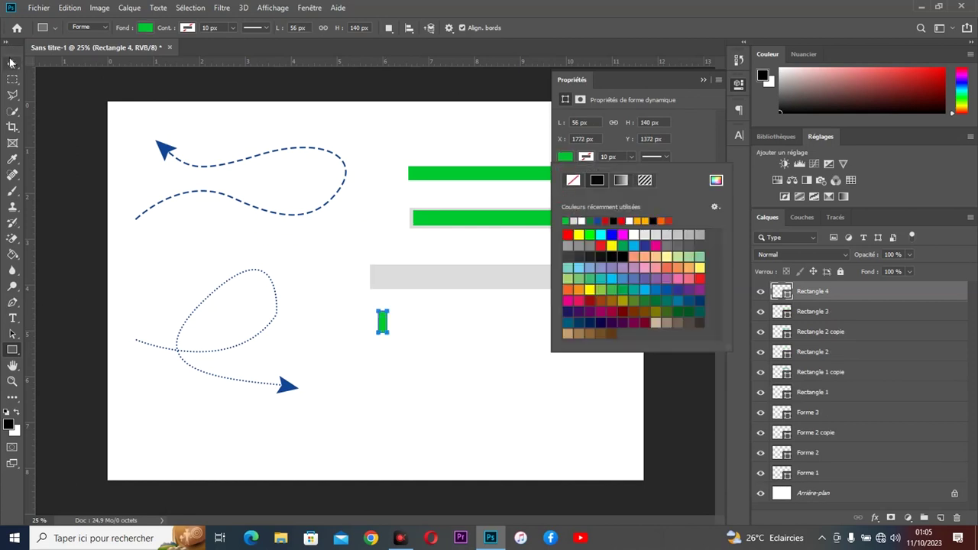
Step: Move the small green rectangle into the third grey bar near its left end and skew it into a right-leaning stripe
{"action": "left_click", "coordinate": [27, 65]}
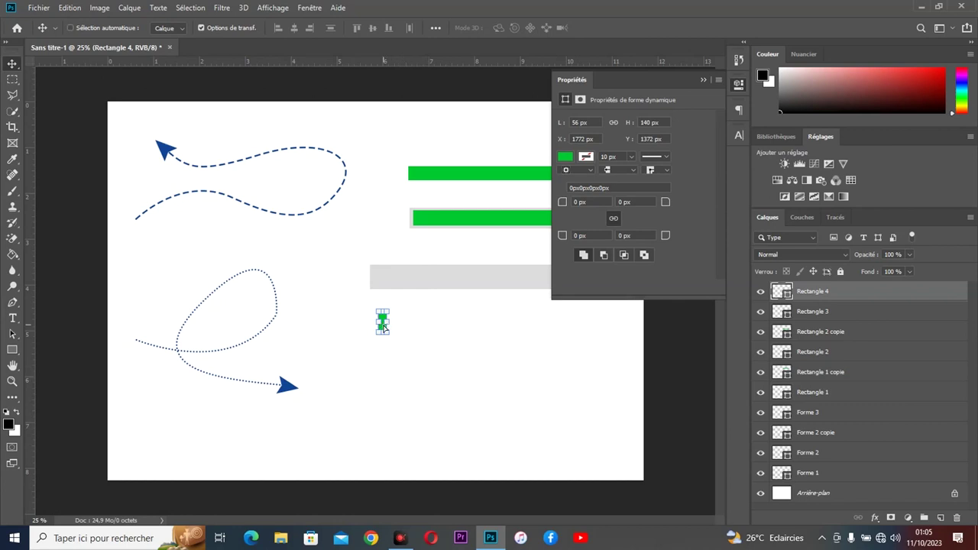
{"action": "scroll", "coordinate": [384, 327], "scroll_direction": "up", "scroll_amount": 2}
{"action": "left_click_drag", "start_coordinate": [390, 351], "coordinate": [382, 263]}
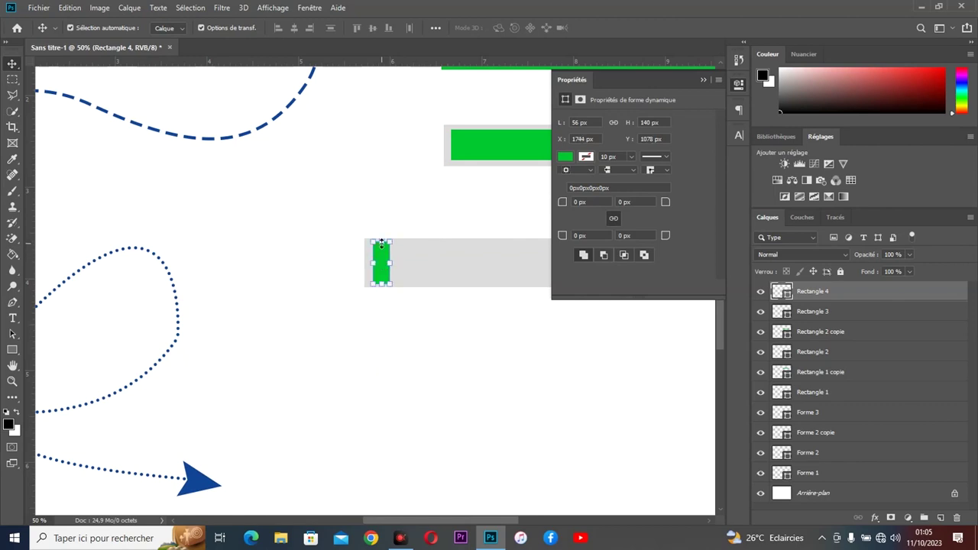
{"action": "key", "text": "ctrl"}
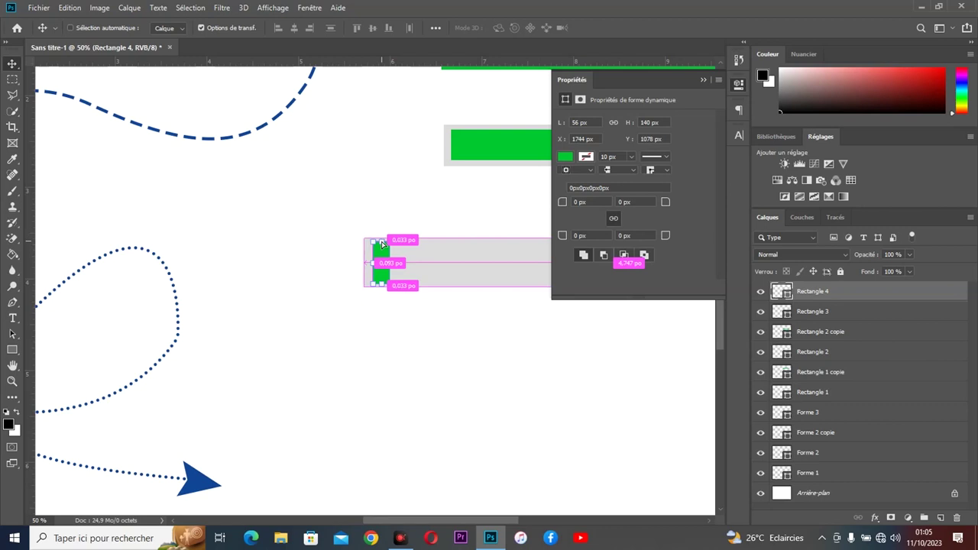
{"action": "key", "text": "ctrl+t"}
{"action": "left_click_drag", "start_coordinate": [382, 243], "coordinate": [393, 244]}
{"action": "key", "text": "Return"}
{"action": "left_click", "coordinate": [389, 257]}
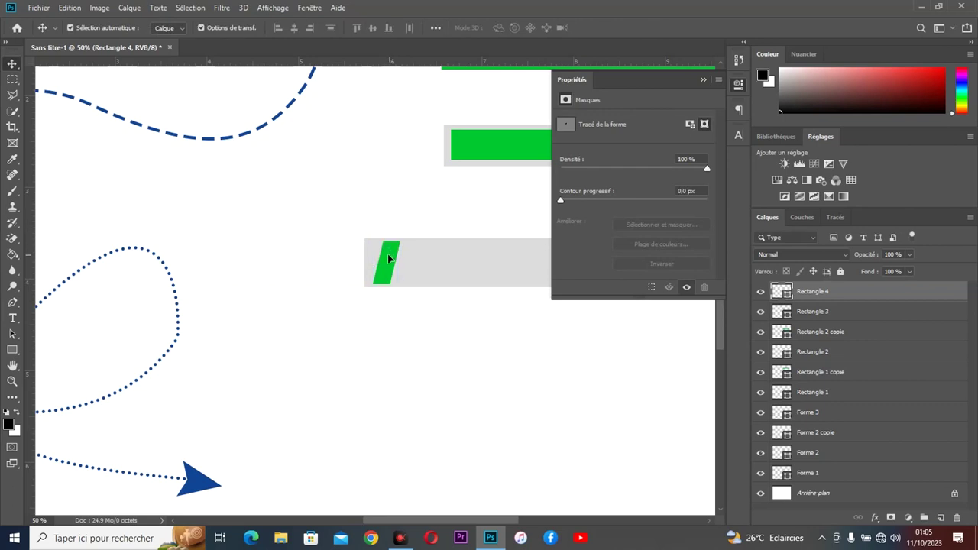
Step: Shift the slanted stripe slightly past the grey bar's left edge and clip it to the bar with a clipping mask
{"action": "left_click_drag", "start_coordinate": [388, 260], "coordinate": [385, 261]}
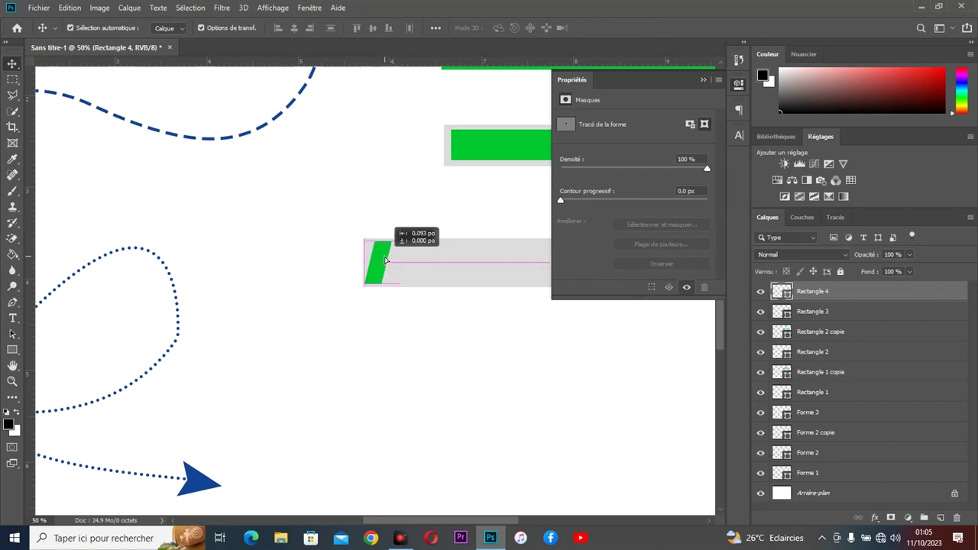
{"action": "left_click_drag", "start_coordinate": [385, 260], "coordinate": [376, 261]}
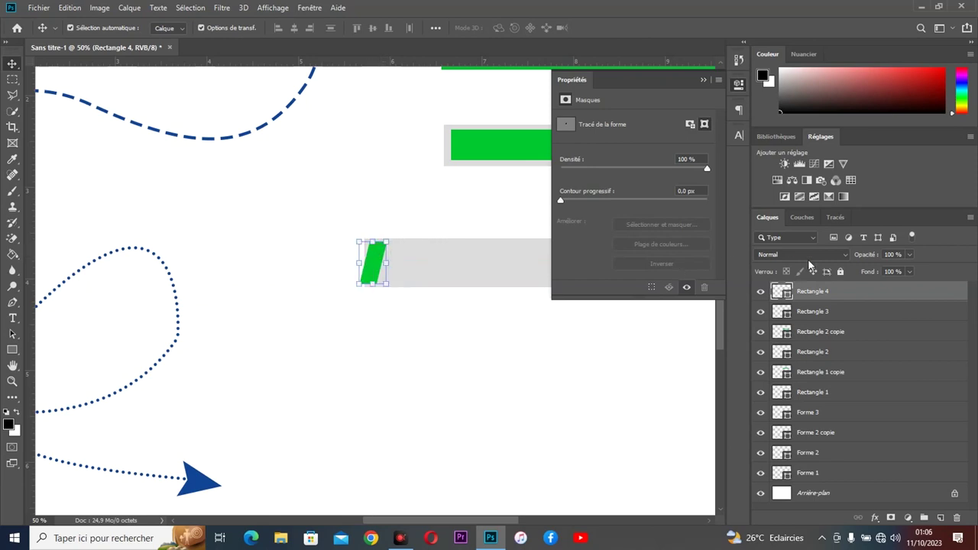
{"action": "right_click", "coordinate": [832, 293]}
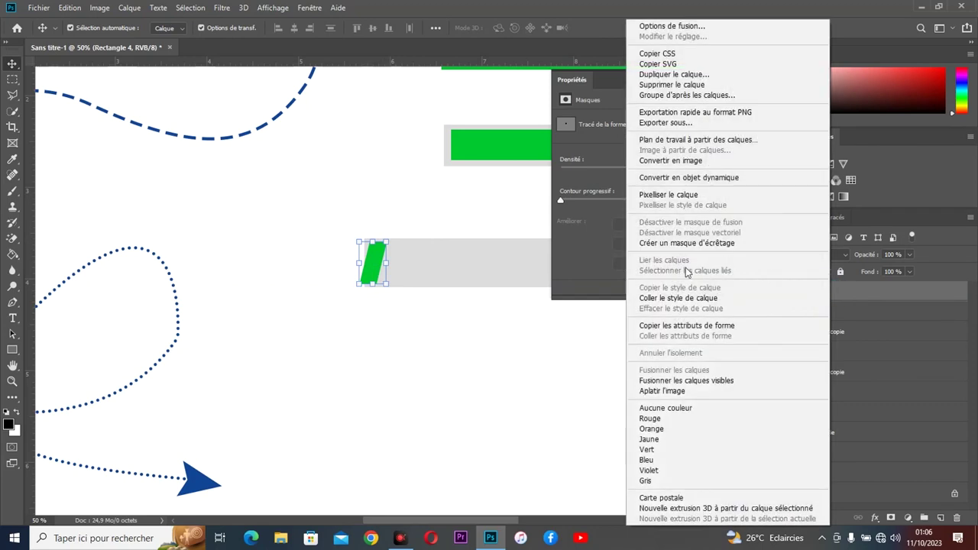
{"action": "left_click", "coordinate": [679, 243]}
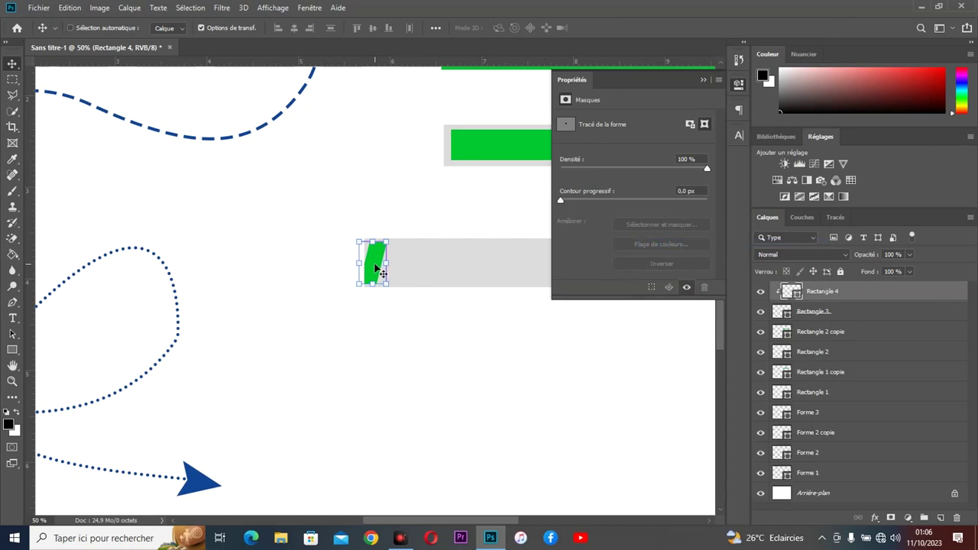
Step: Duplicate the slanted stripe rightward along the grey bar, undo the eighth copy to keep seven, and deselect
{"action": "left_click_drag", "start_coordinate": [376, 266], "coordinate": [554, 263]}
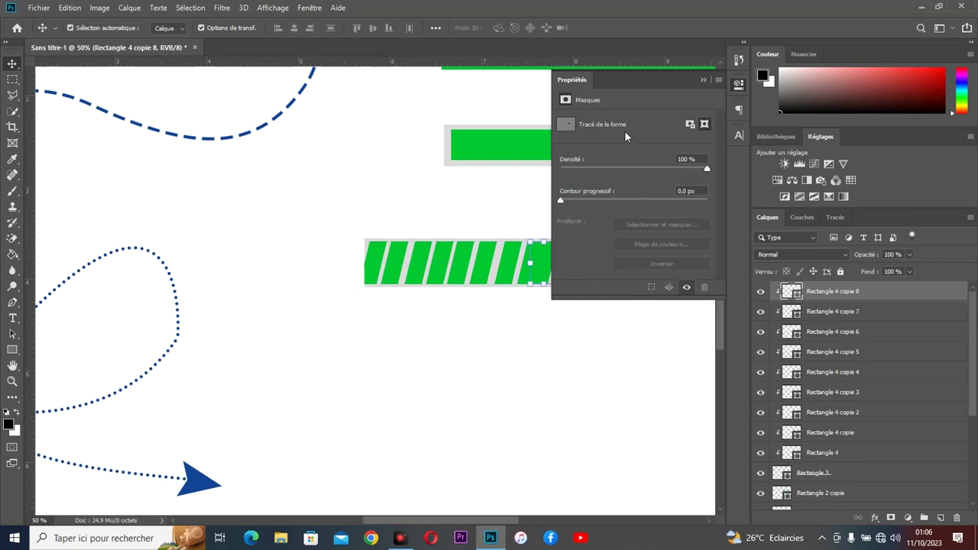
{"action": "left_click", "coordinate": [704, 79]}
{"action": "key", "text": "ctrl+z"}
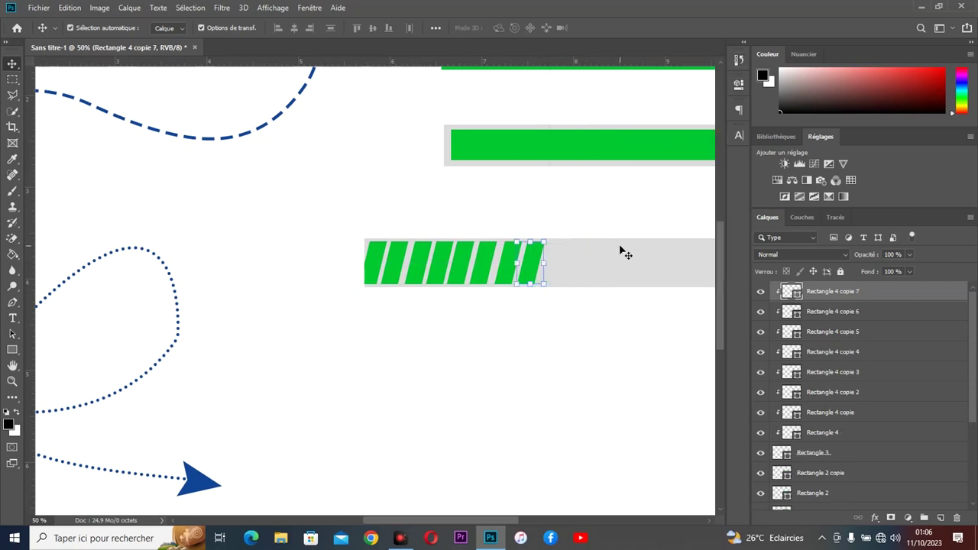
{"action": "key", "text": "ctrl+minus"}
{"action": "key", "text": "ctrl+minus"}
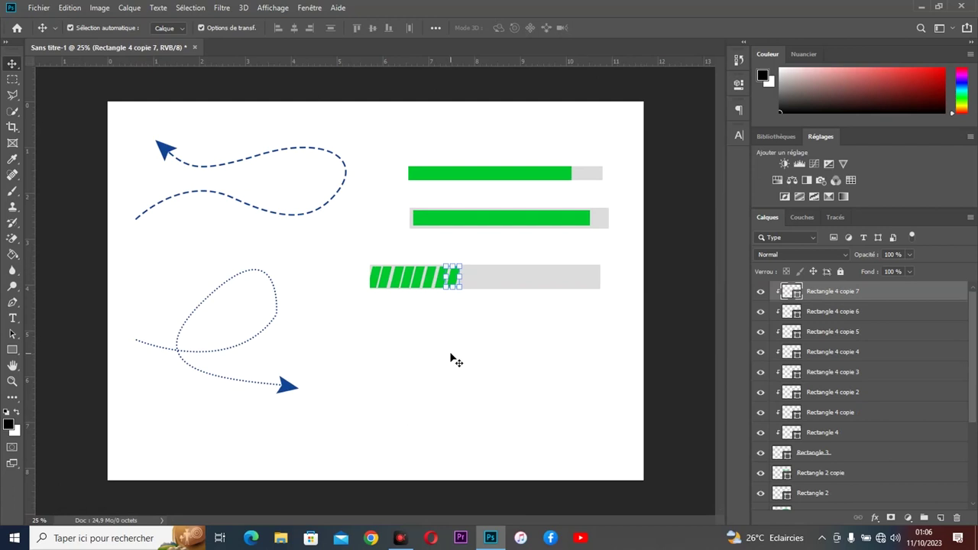
{"action": "left_click", "coordinate": [483, 376], "text": "ctrl"}
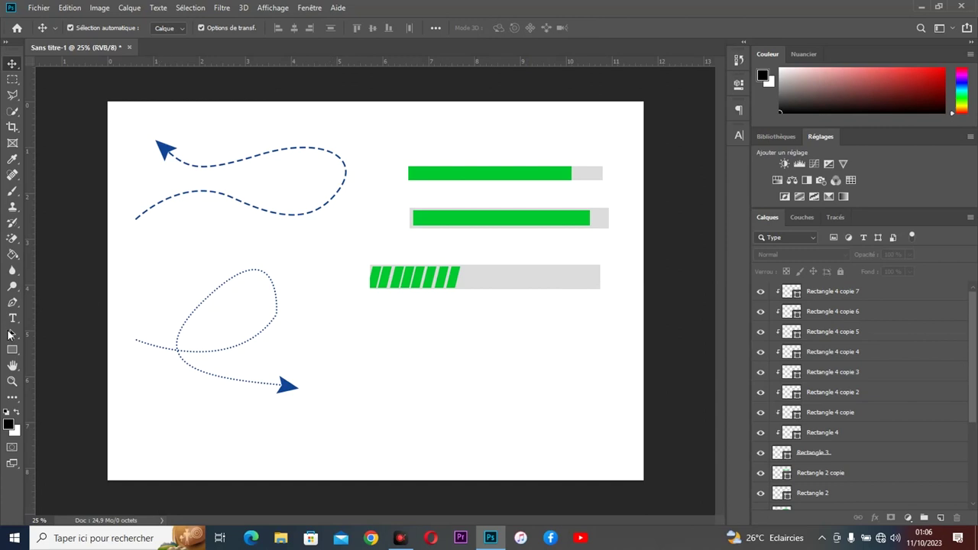
Step: Draw a circle about 636 px in diameter below the striped bar and set its blue stroke to 30 px
{"action": "left_click", "coordinate": [12, 350]}
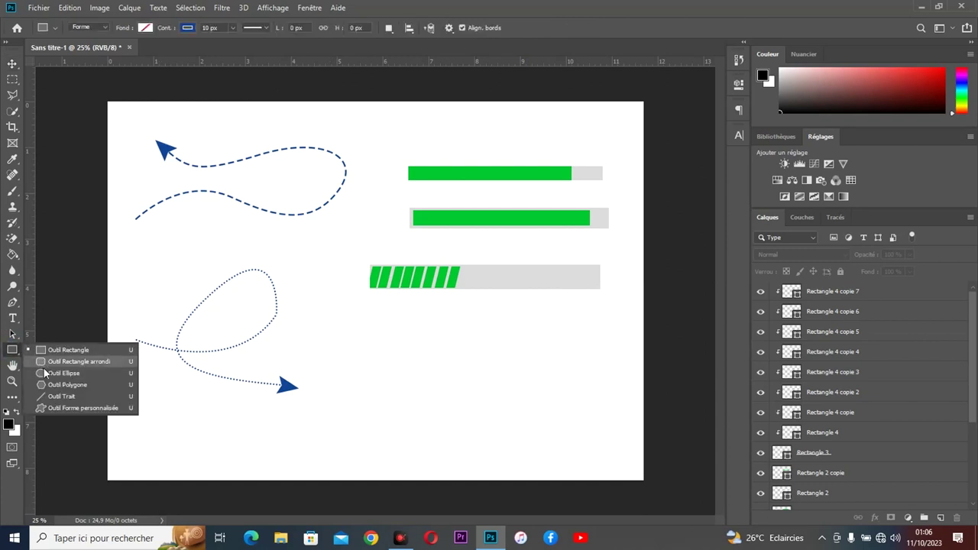
{"action": "left_click", "coordinate": [61, 373]}
{"action": "left_click_drag", "start_coordinate": [375, 336], "coordinate": [472, 457]}
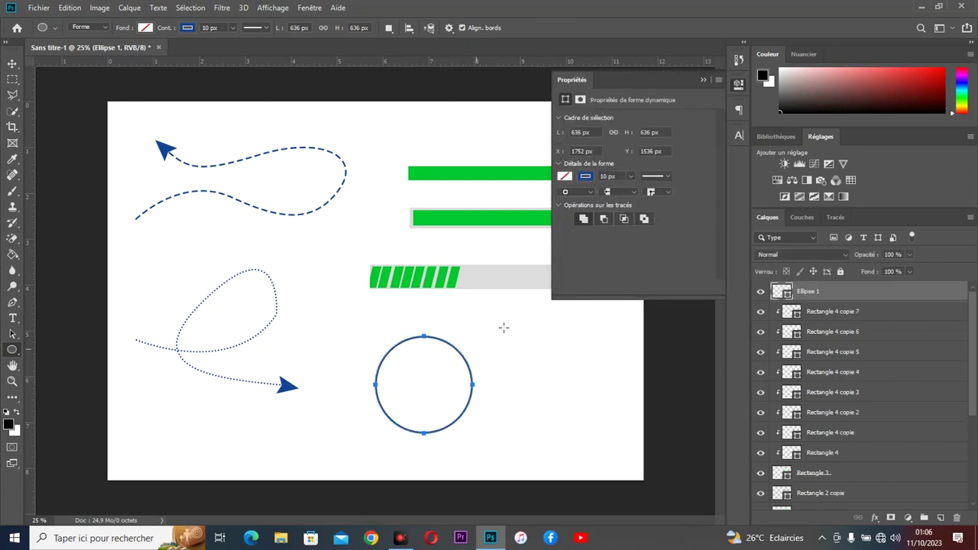
{"action": "left_click", "coordinate": [620, 176]}
{"action": "type", "text": "3"}
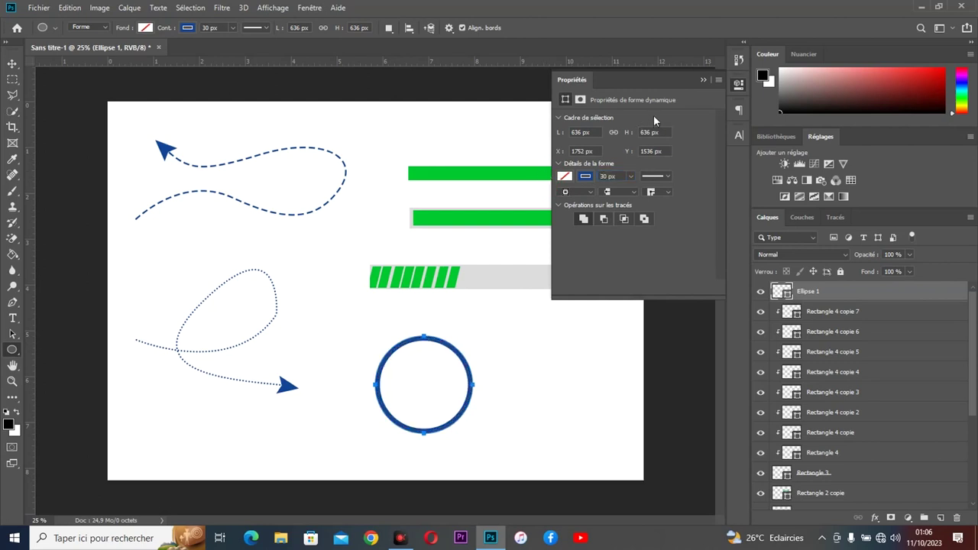
Step: Set the circle's blue stroke to 60 px and duplicate the ring twice in place
{"action": "key", "text": "Return"}
{"action": "key", "text": "Return"}
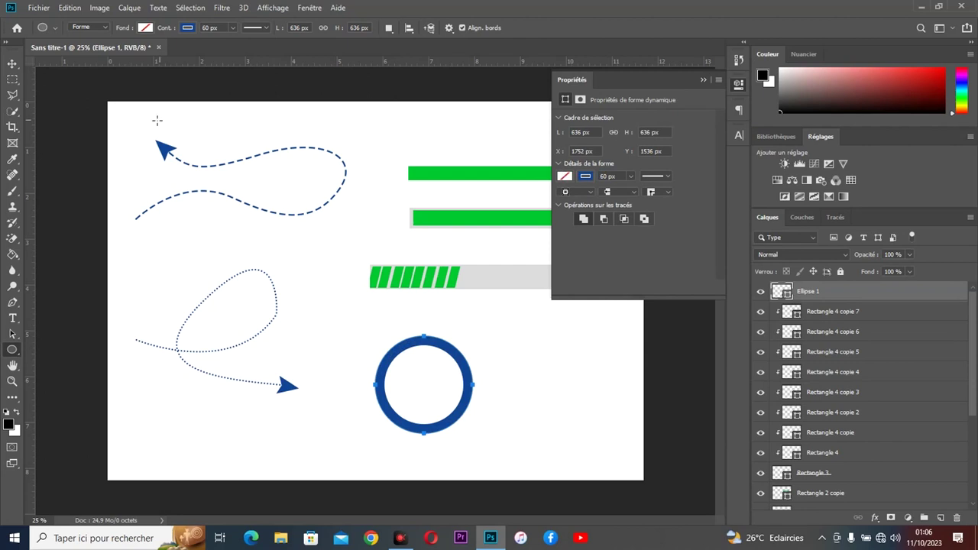
{"action": "key", "text": "ctrl+j"}
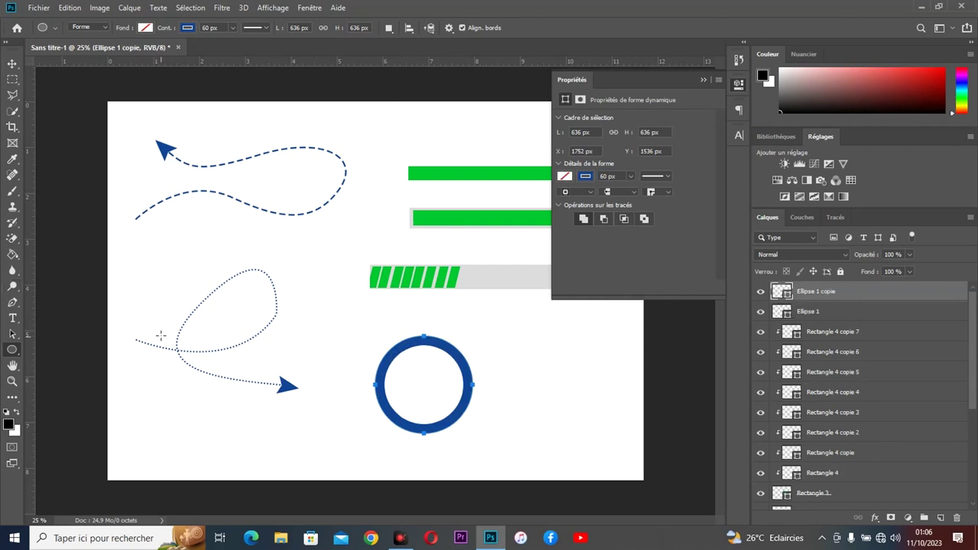
{"action": "key", "text": "v"}
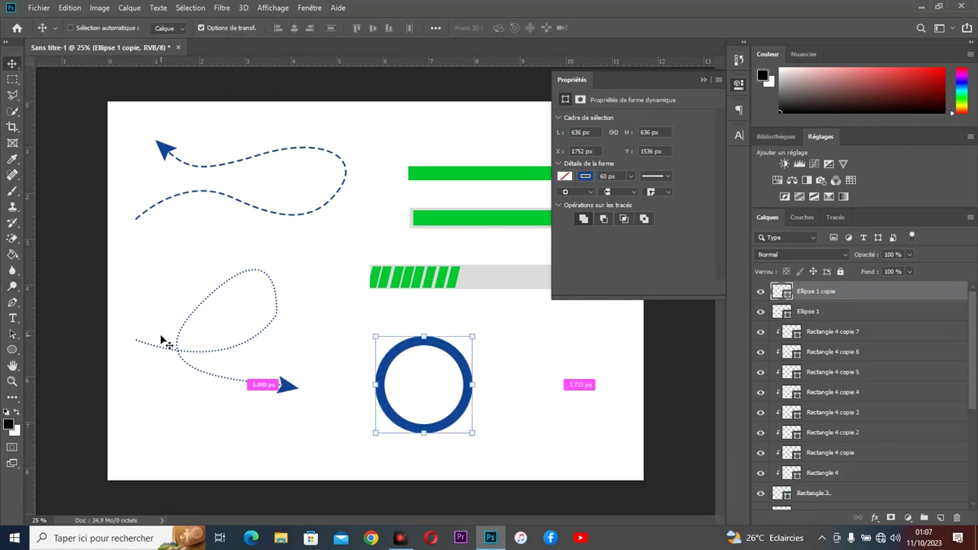
{"action": "key", "text": "alt+Right"}
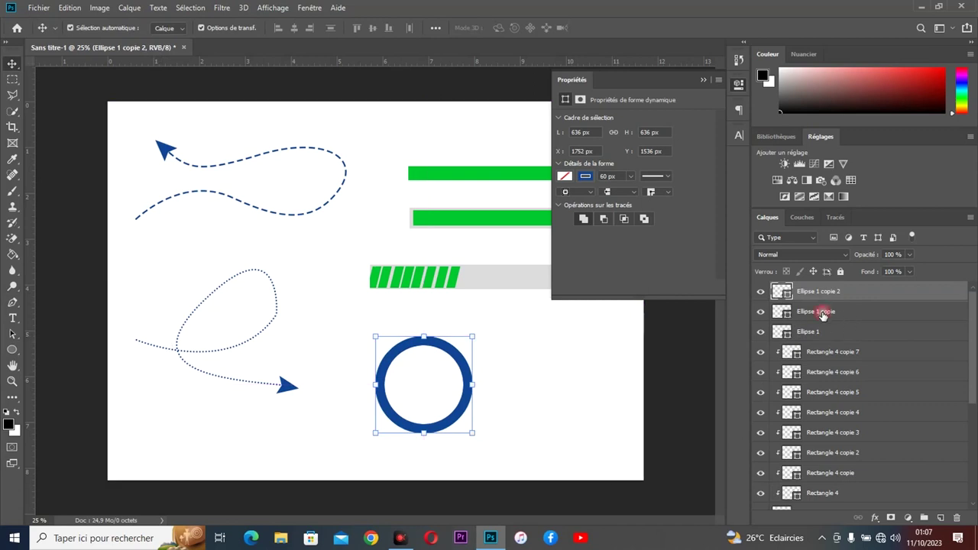
Step: Recolour the stroke of the middle ring copy light grey and the topmost ring copy red
{"action": "left_click", "coordinate": [824, 312]}
{"action": "left_click", "coordinate": [586, 177]}
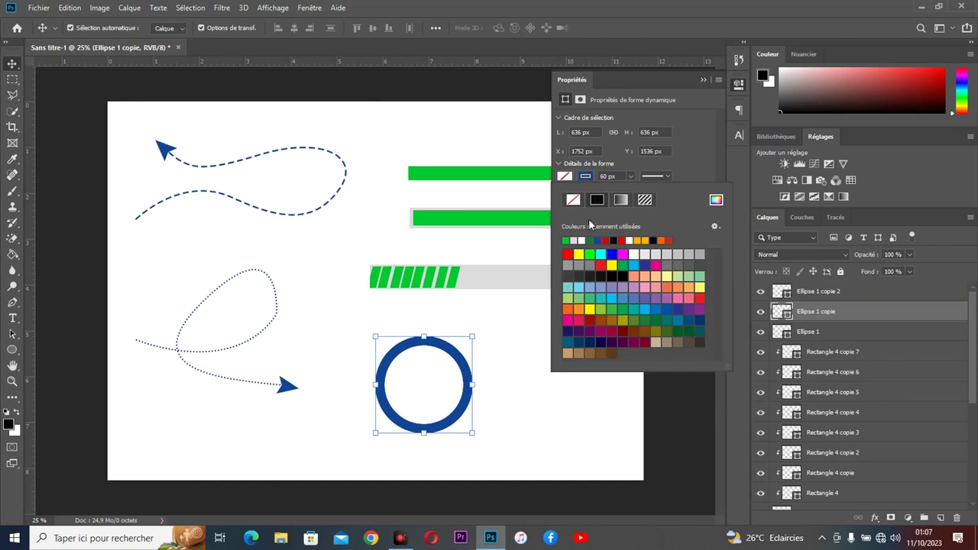
{"action": "left_click", "coordinate": [833, 306]}
{"action": "left_click", "coordinate": [830, 291]}
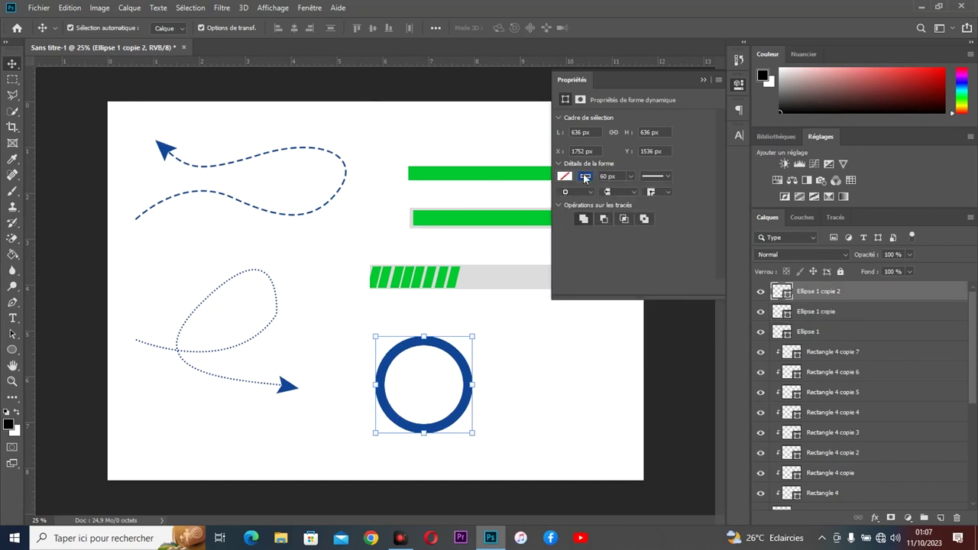
{"action": "left_click", "coordinate": [586, 178]}
{"action": "left_click", "coordinate": [609, 240]}
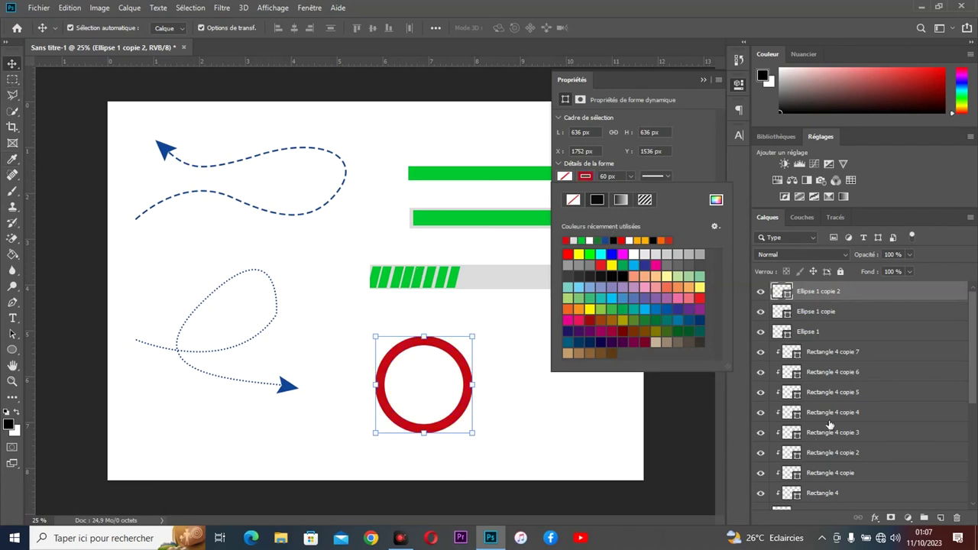
Step: Rasterize the topmost red ring, cut away its right-hand section with a polygonal lasso selection to expose the grey ring, and deselect
{"action": "right_click", "coordinate": [841, 291]}
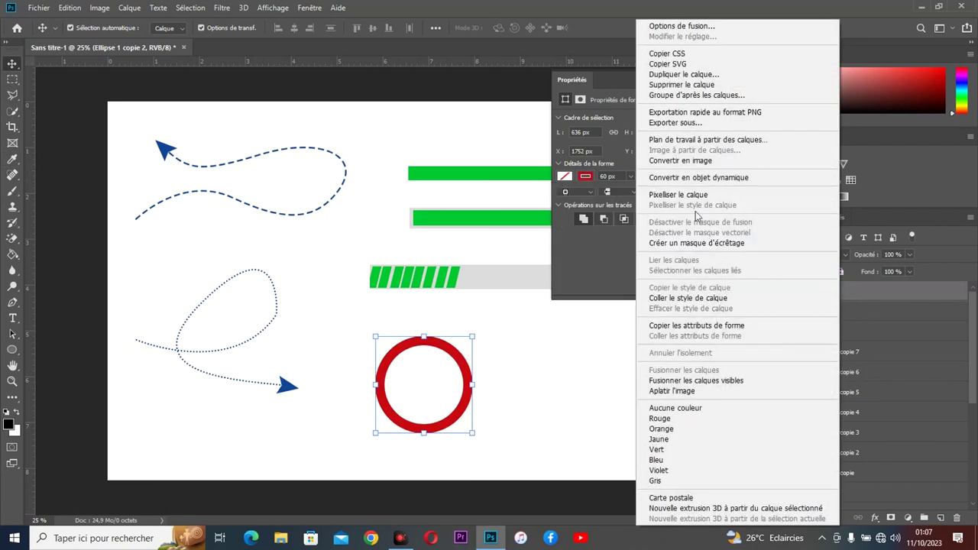
{"action": "left_click", "coordinate": [695, 198]}
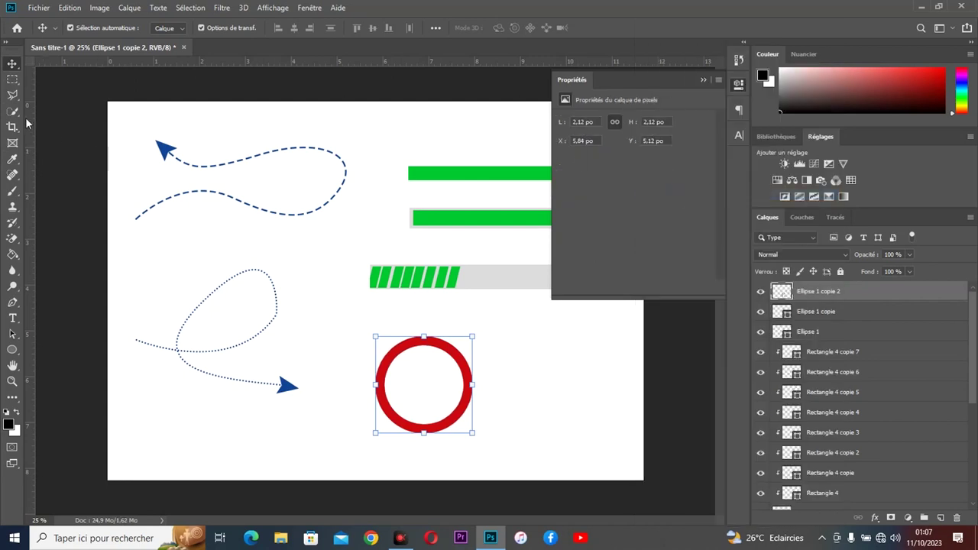
{"action": "left_click", "coordinate": [12, 95]}
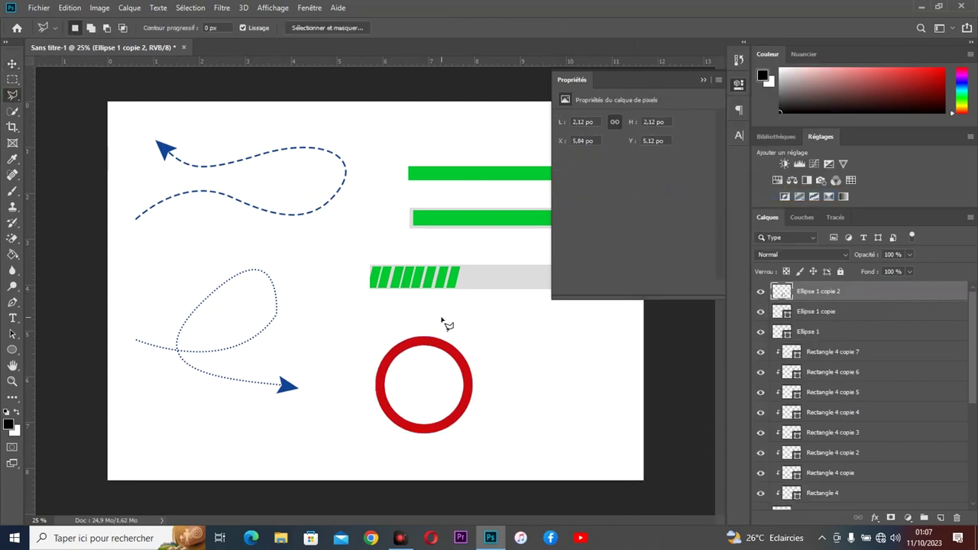
{"action": "right_click", "coordinate": [11, 95]}
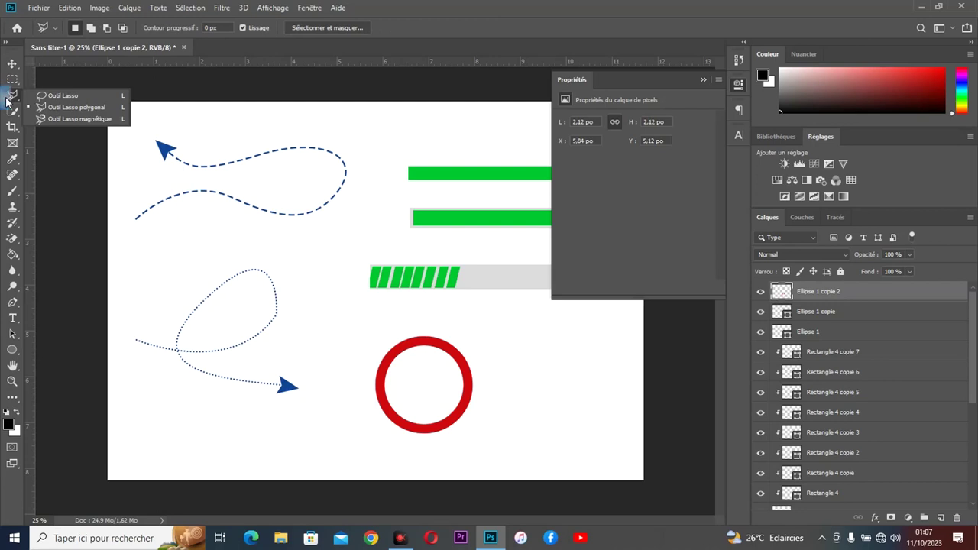
{"action": "left_click", "coordinate": [54, 107]}
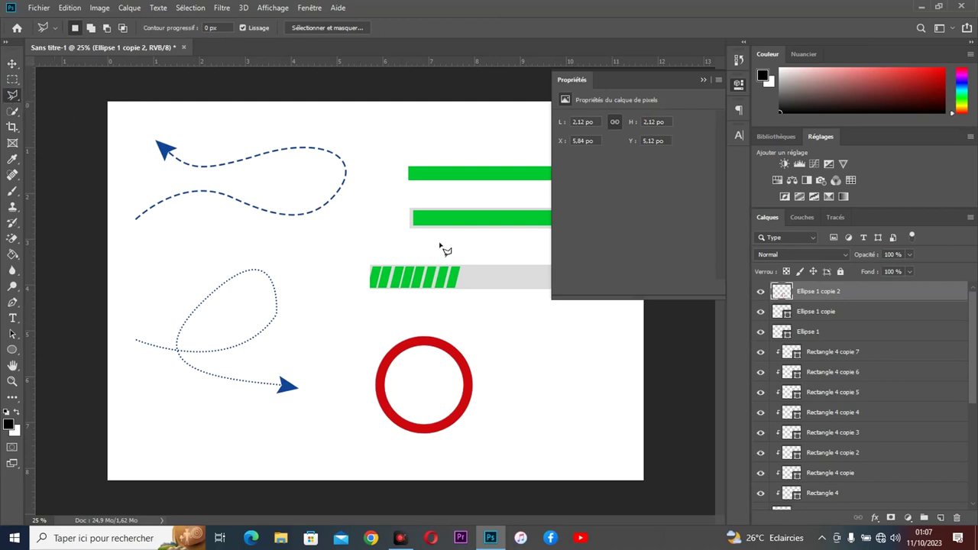
{"action": "left_click", "coordinate": [445, 332]}
{"action": "left_click", "coordinate": [440, 379]}
{"action": "left_click", "coordinate": [452, 404]}
{"action": "left_click", "coordinate": [498, 404]}
{"action": "double_click", "coordinate": [493, 329]}
{"action": "key", "text": "Delete"}
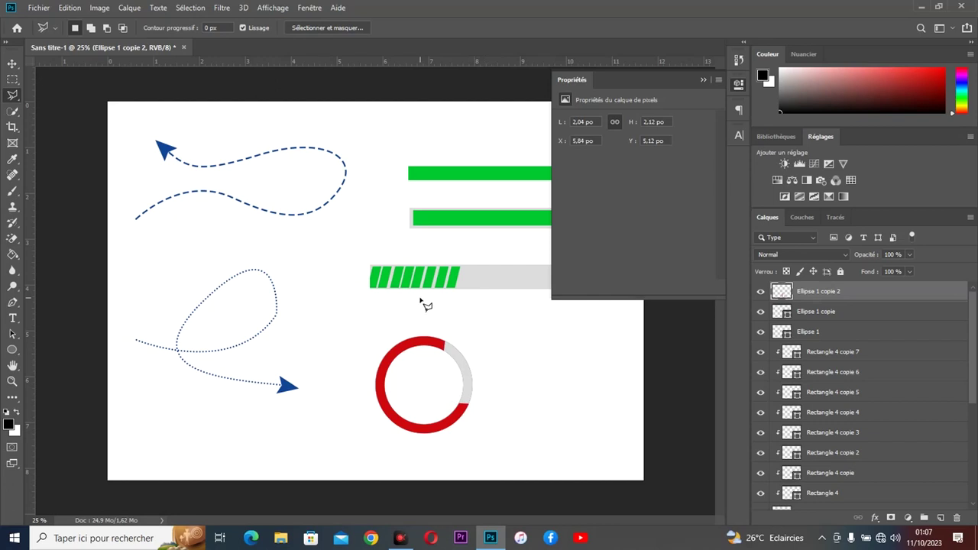
{"action": "left_click", "coordinate": [13, 64]}
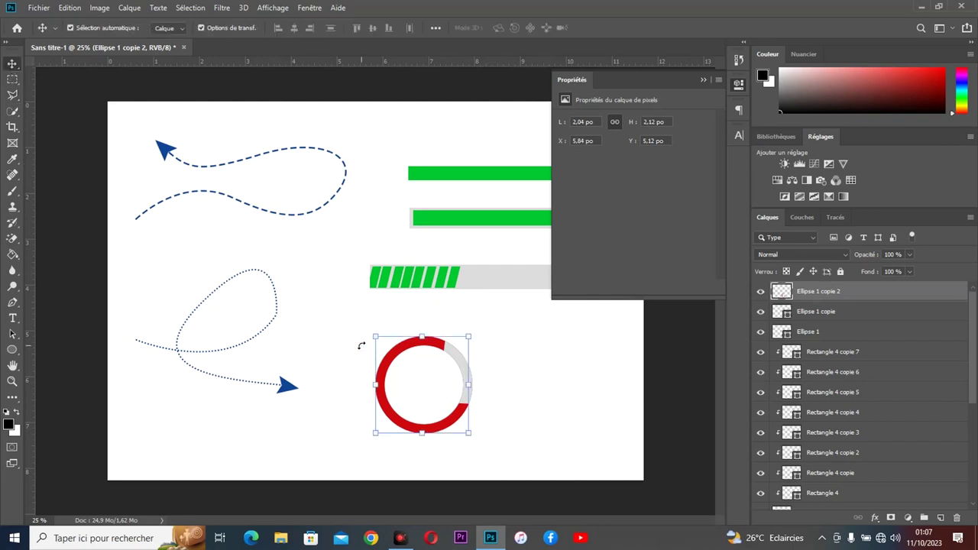
{"action": "left_click", "coordinate": [516, 397]}
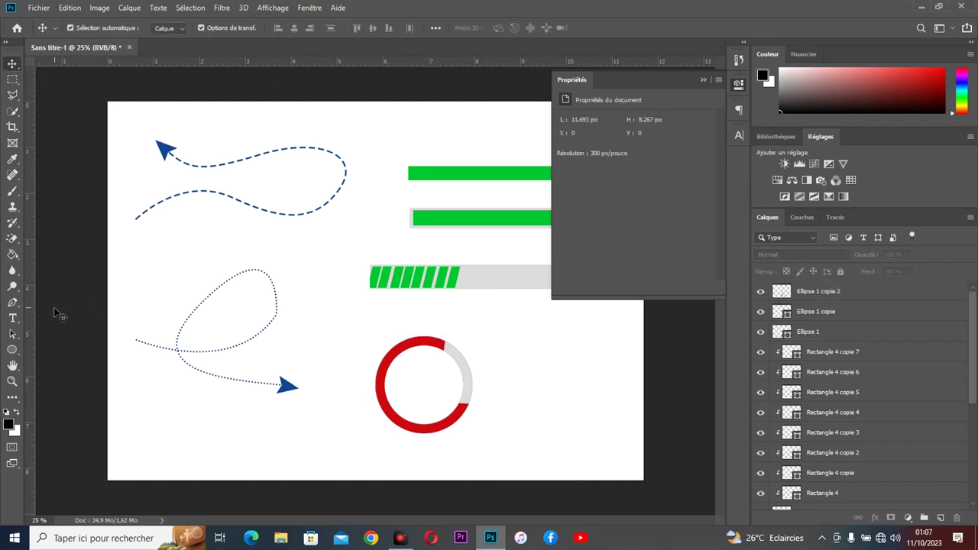
Step: Add a black Century Gothic text reading "65%" on the blank area just above and left of the ring
{"action": "left_click", "coordinate": [12, 319]}
{"action": "left_click", "coordinate": [313, 334]}
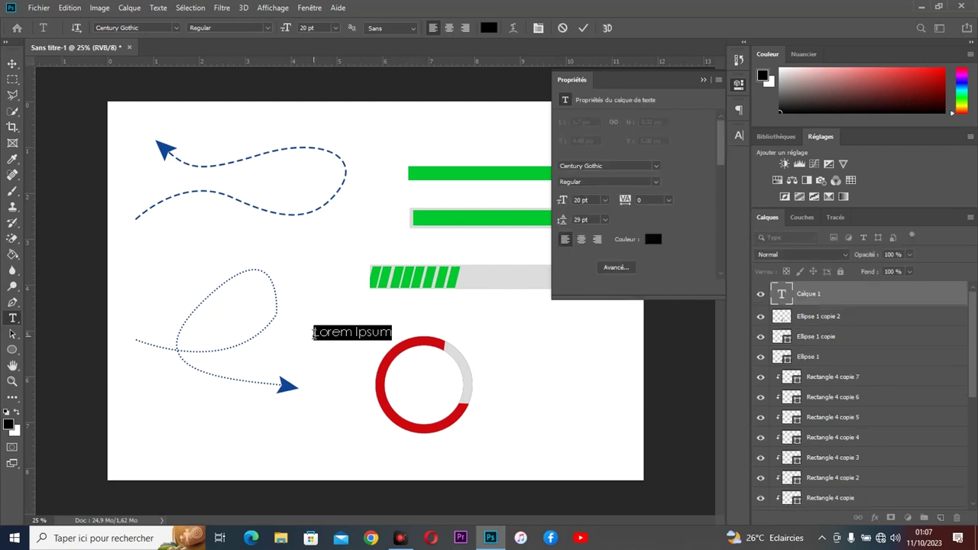
{"action": "key", "text": "BackSpace"}
{"action": "double_click", "coordinate": [315, 334]}
{"action": "left_click", "coordinate": [330, 330]}
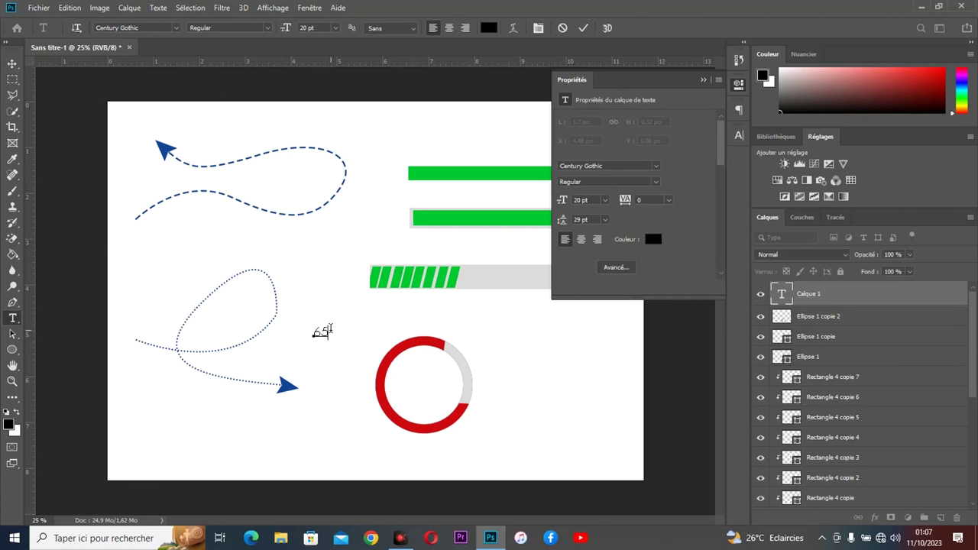
Step: Enlarge the 65% text to 51 pt, move it to the centre of the ring, and deselect
{"action": "key", "text": "ctrl"}
{"action": "key", "text": "ctrl+a"}
{"action": "left_click", "coordinate": [737, 137]}
{"action": "left_click_drag", "start_coordinate": [597, 168], "coordinate": [621, 167]}
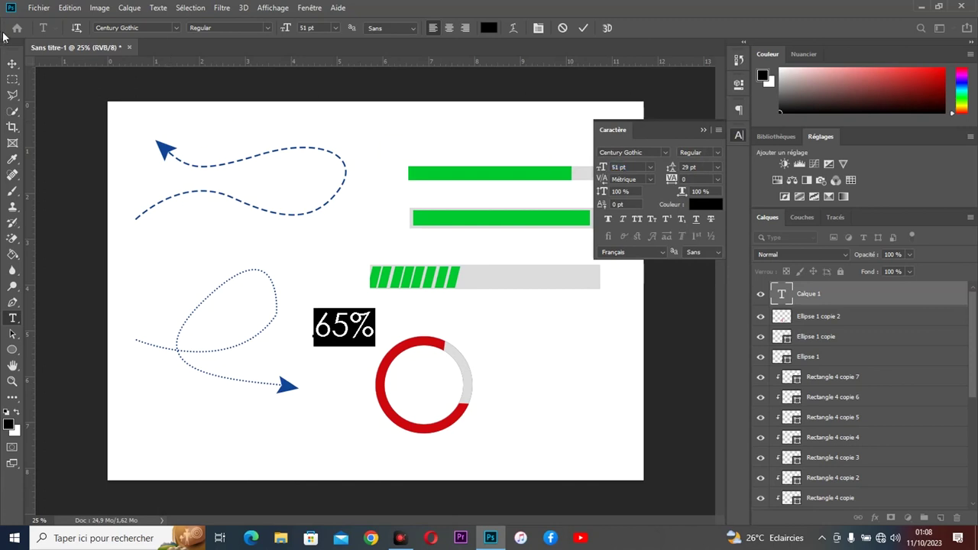
{"action": "left_click", "coordinate": [12, 64]}
{"action": "left_click_drag", "start_coordinate": [363, 328], "coordinate": [434, 389]}
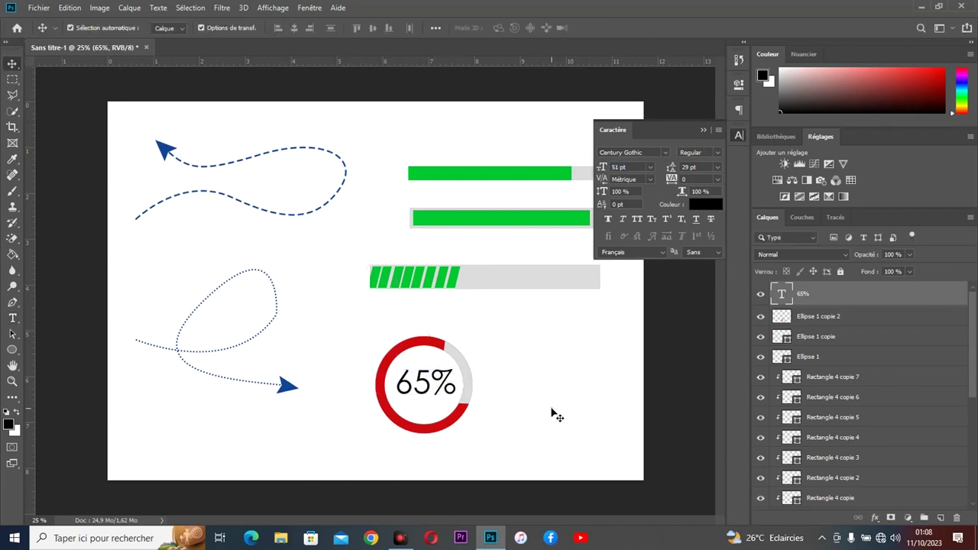
{"action": "left_click", "coordinate": [445, 409]}
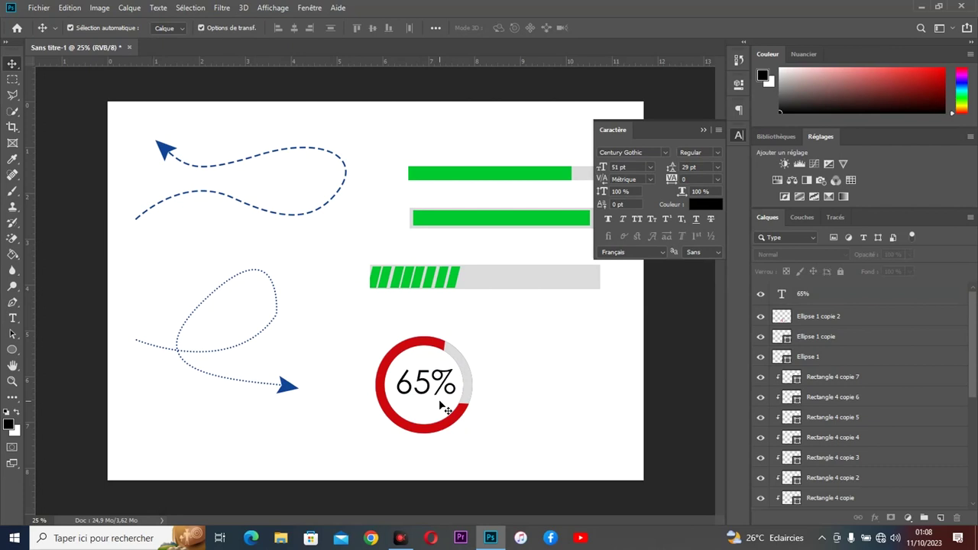